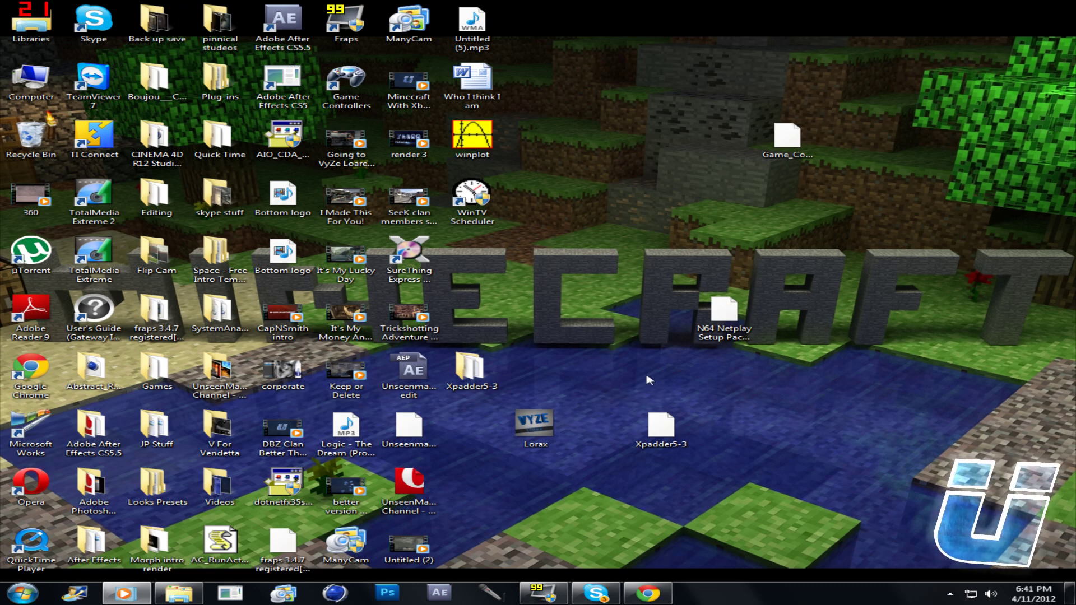
Switch to Chrome and review the CoolROM page for Yoshi's Story and the MediaFire page offering N64 Netplay Setup Package.zip
{"action": "mouse_move", "coordinate": [647, 593]}
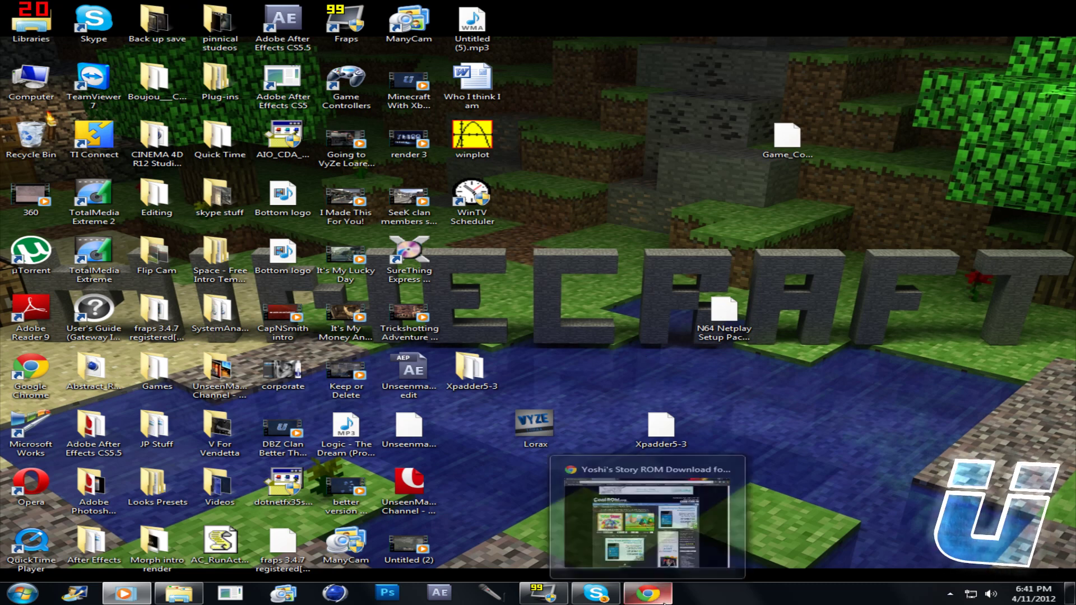
{"action": "left_click", "coordinate": [647, 518]}
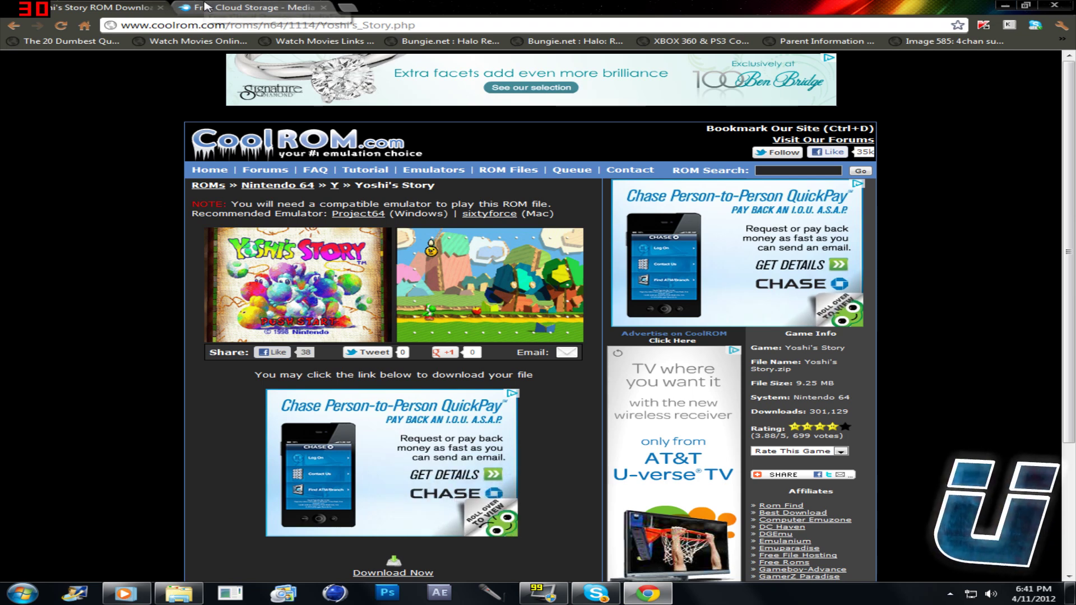
{"action": "key", "text": "ctrl+Tab"}
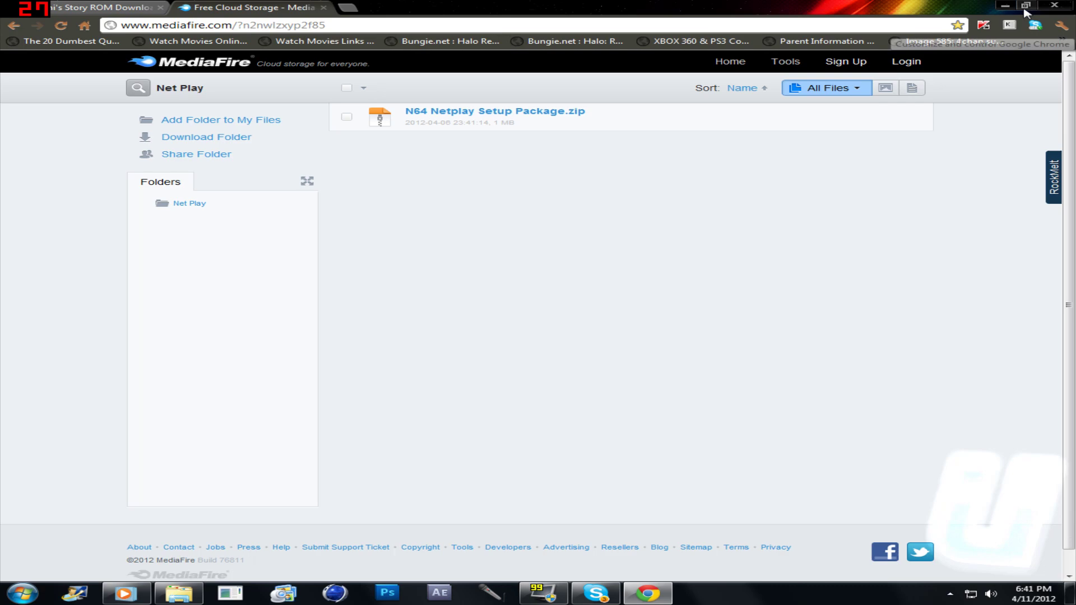
{"action": "left_click", "coordinate": [1005, 6]}
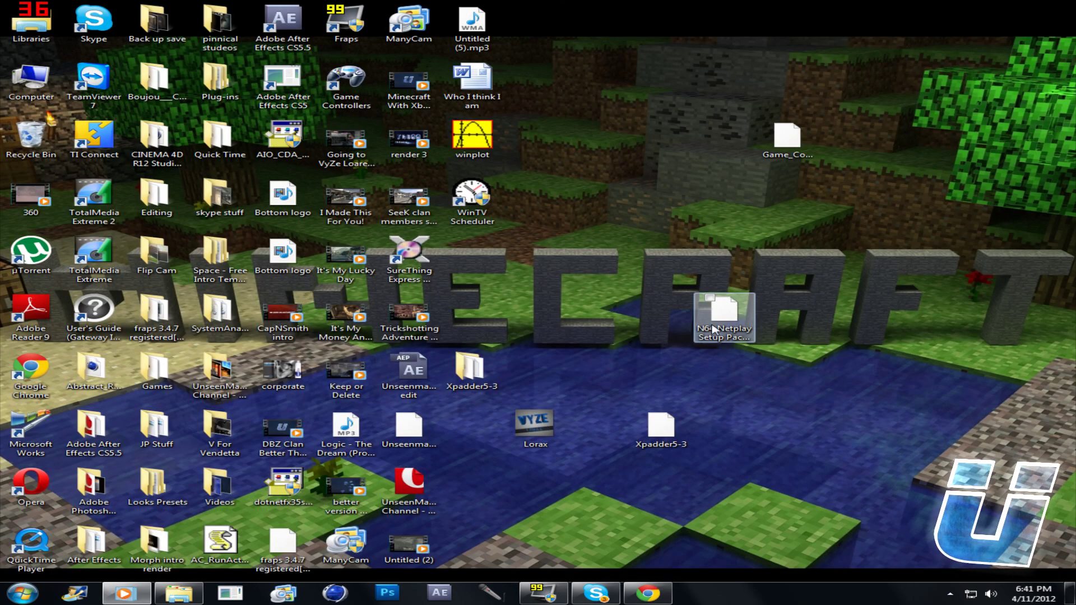
Open the Project64k folder in the N64 Netplay Setup Package inside the desktop Games folder
{"action": "double_click", "coordinate": [157, 370]}
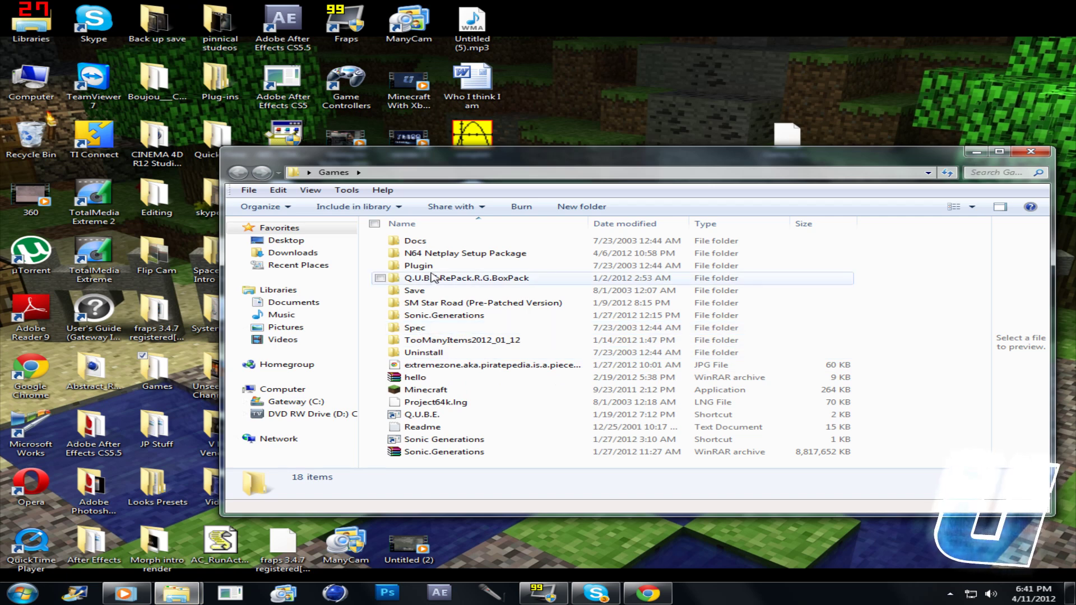
{"action": "double_click", "coordinate": [408, 259]}
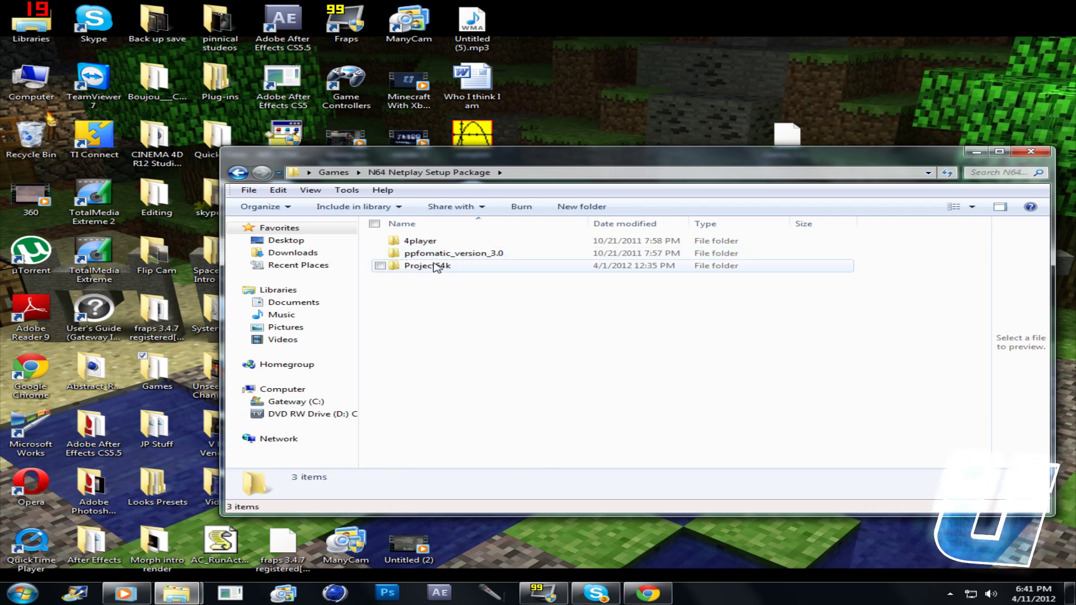
{"action": "double_click", "coordinate": [438, 266]}
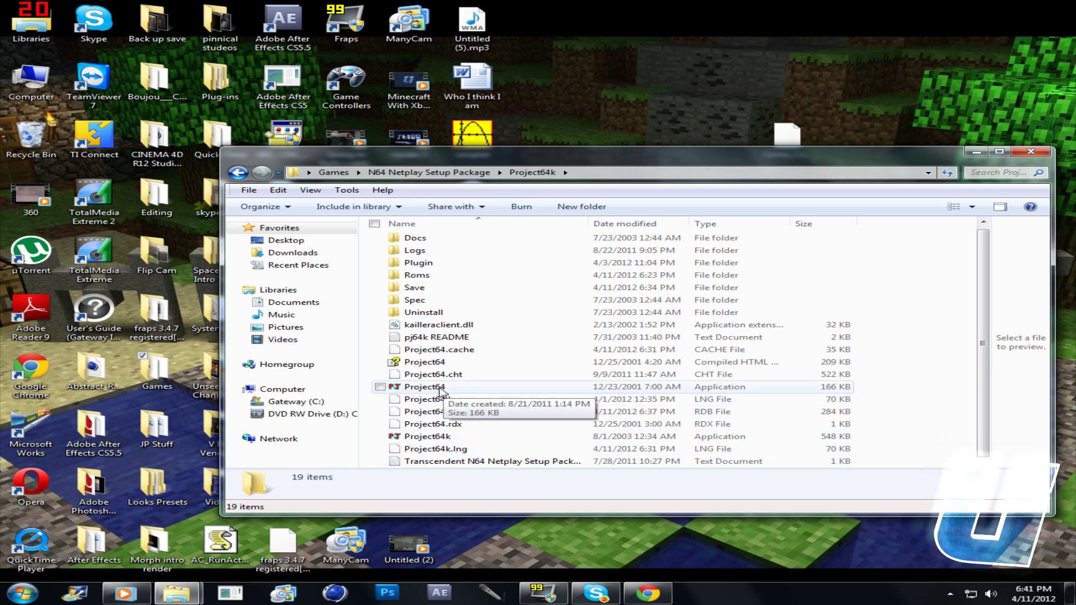
{"action": "double_click", "coordinate": [432, 437]}
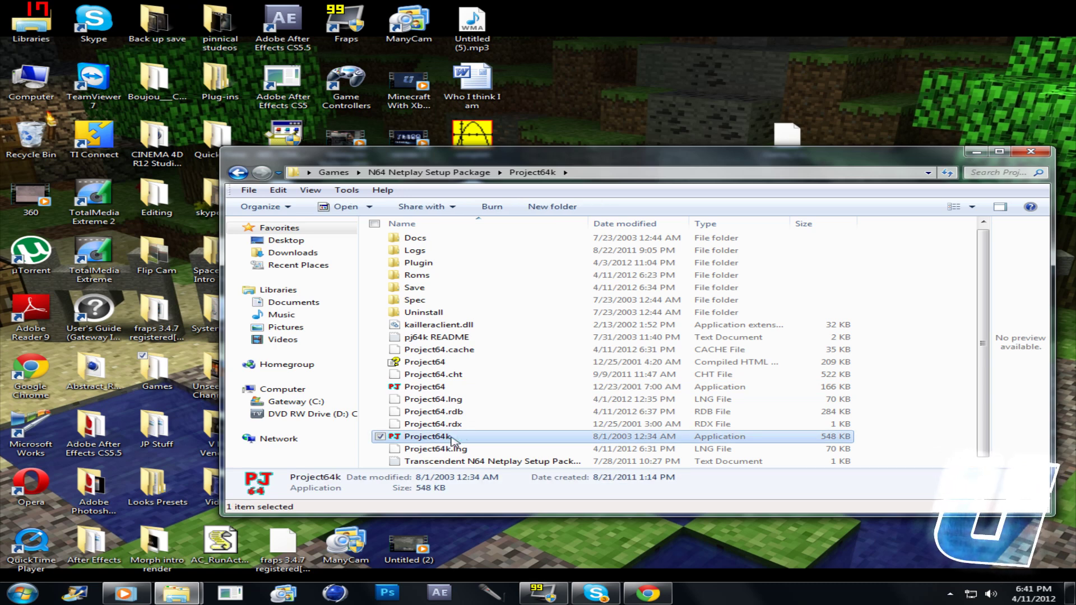
{"action": "left_click", "coordinate": [189, 172]}
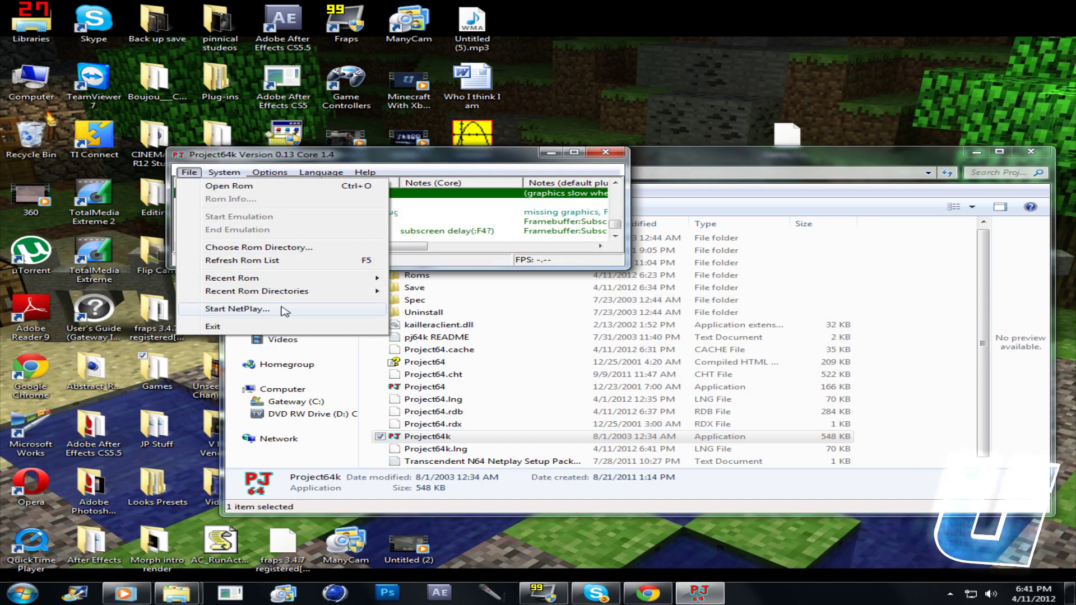
{"action": "left_click", "coordinate": [601, 153]}
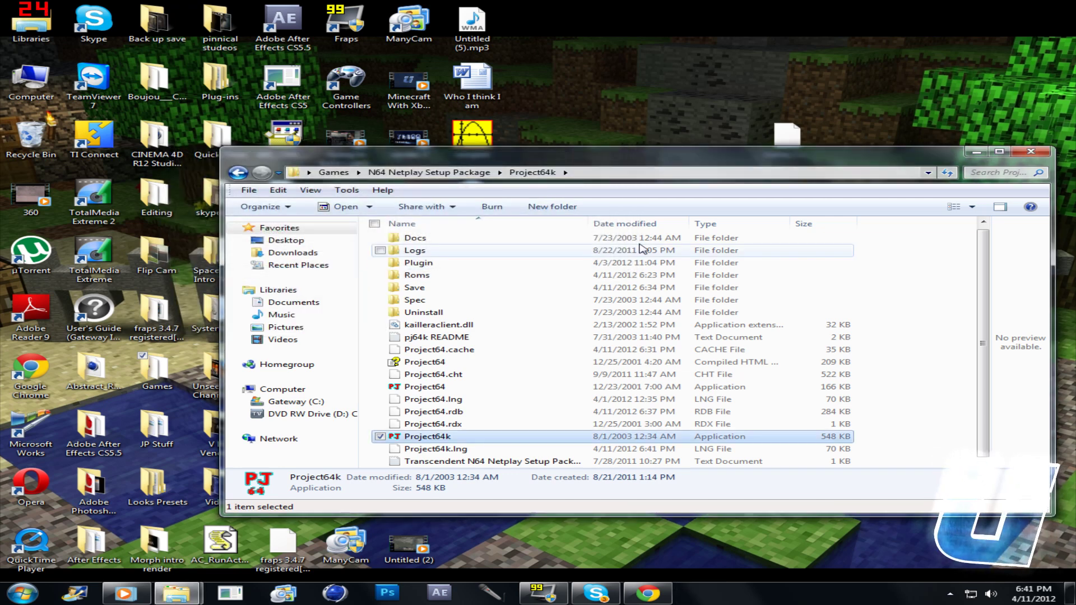
Review the ROM files in the Roms folder and the MediaFire and CoolROM download pages in Chrome
{"action": "double_click", "coordinate": [413, 277]}
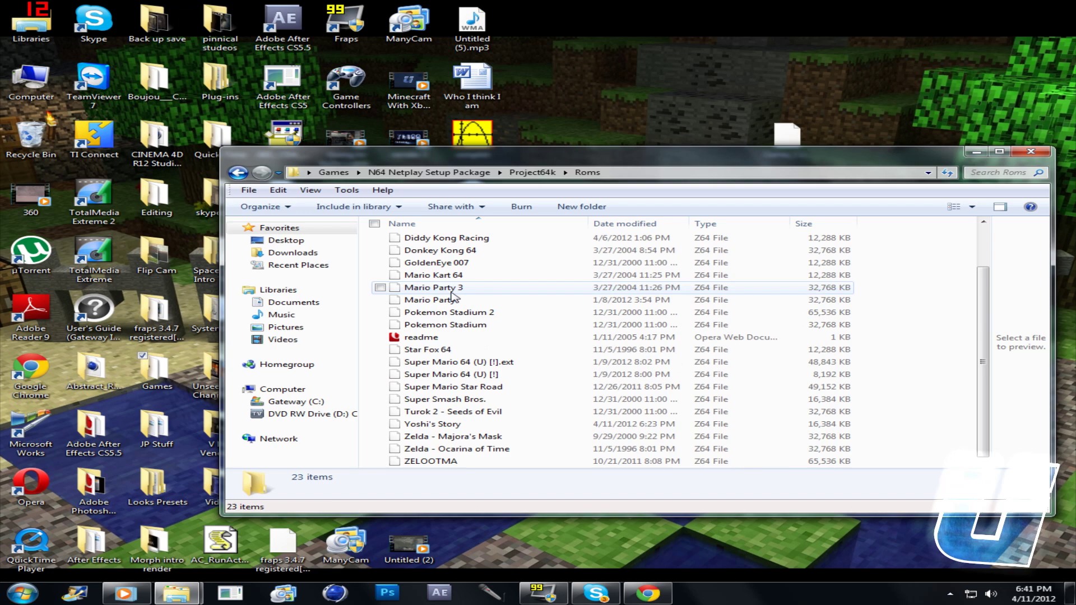
{"action": "scroll", "coordinate": [453, 297], "scroll_direction": "up", "scroll_amount": 2}
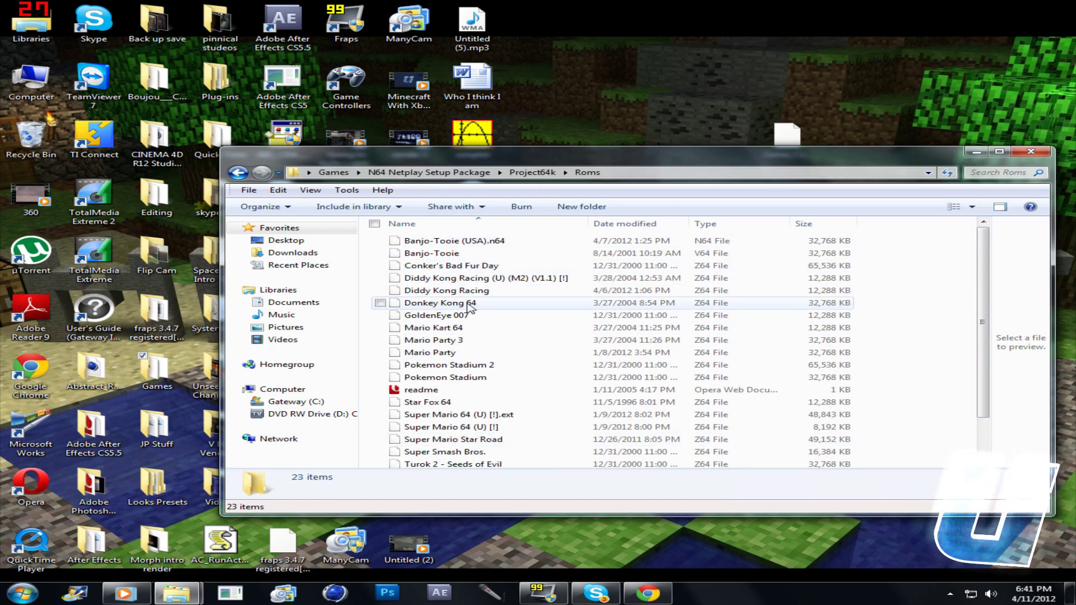
{"action": "left_click", "coordinate": [647, 593]}
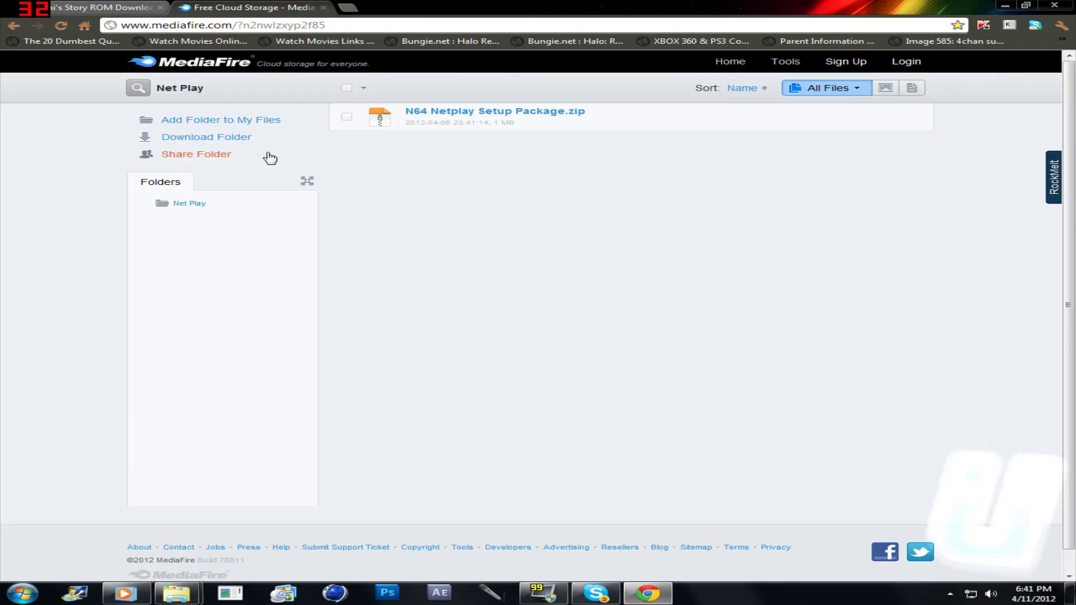
{"action": "key", "text": "ctrl+shift+Tab"}
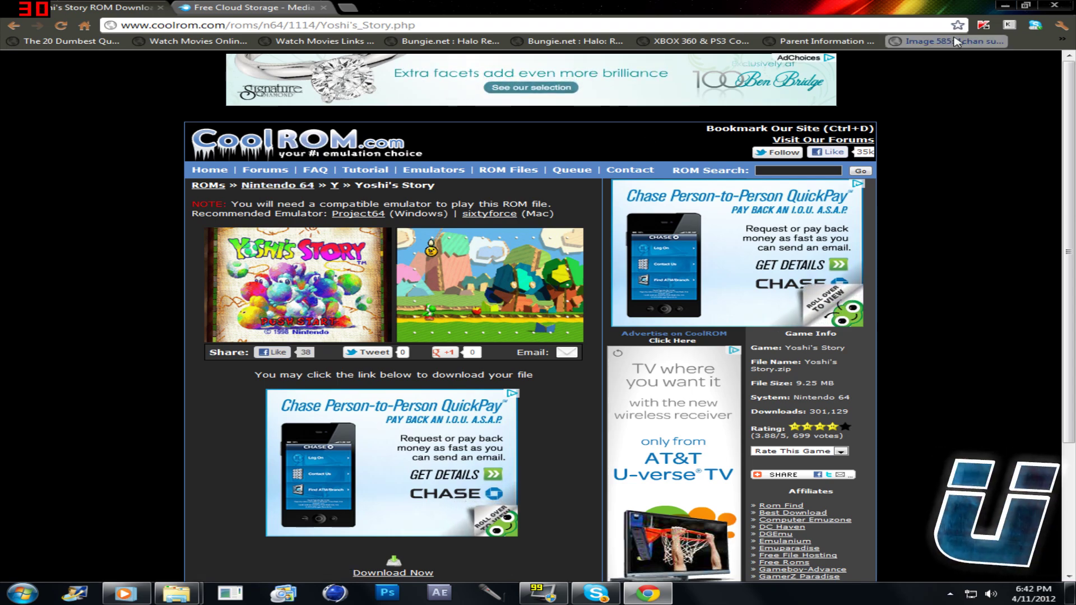
{"action": "left_click", "coordinate": [1005, 5]}
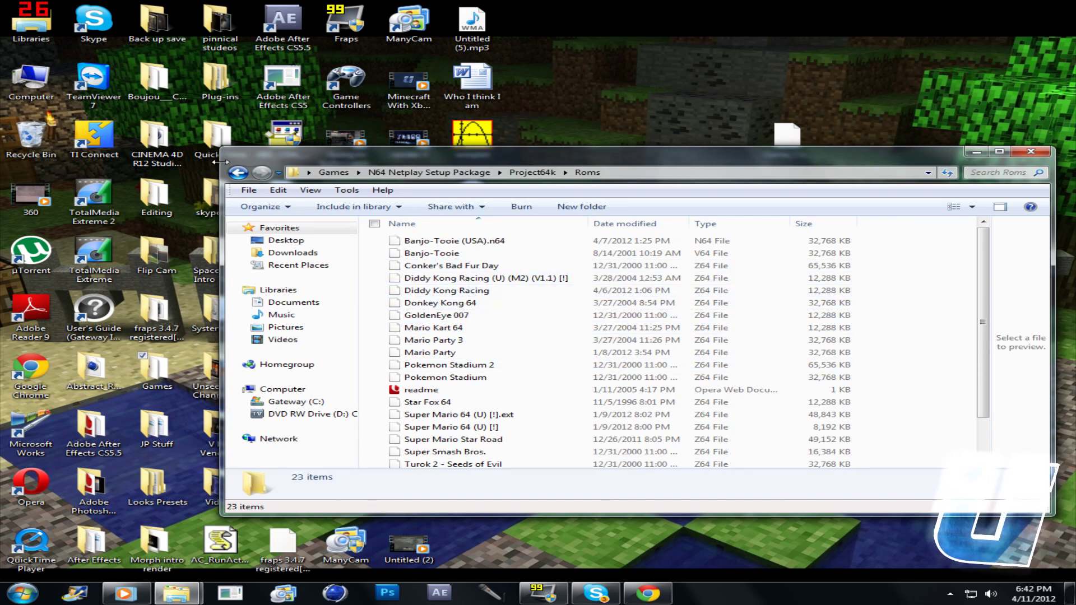
Launch Project64k from its folder and set its ROM directory to the Roms folder under Games, N64 Netplay Setup Package, Project64k
{"action": "left_click", "coordinate": [238, 174]}
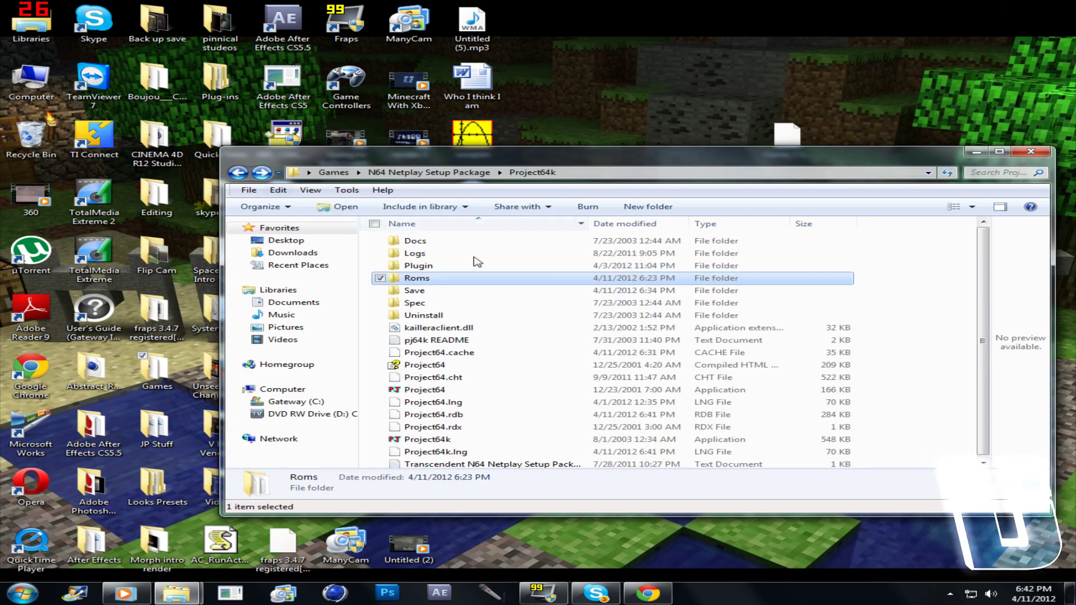
{"action": "left_click", "coordinate": [441, 441]}
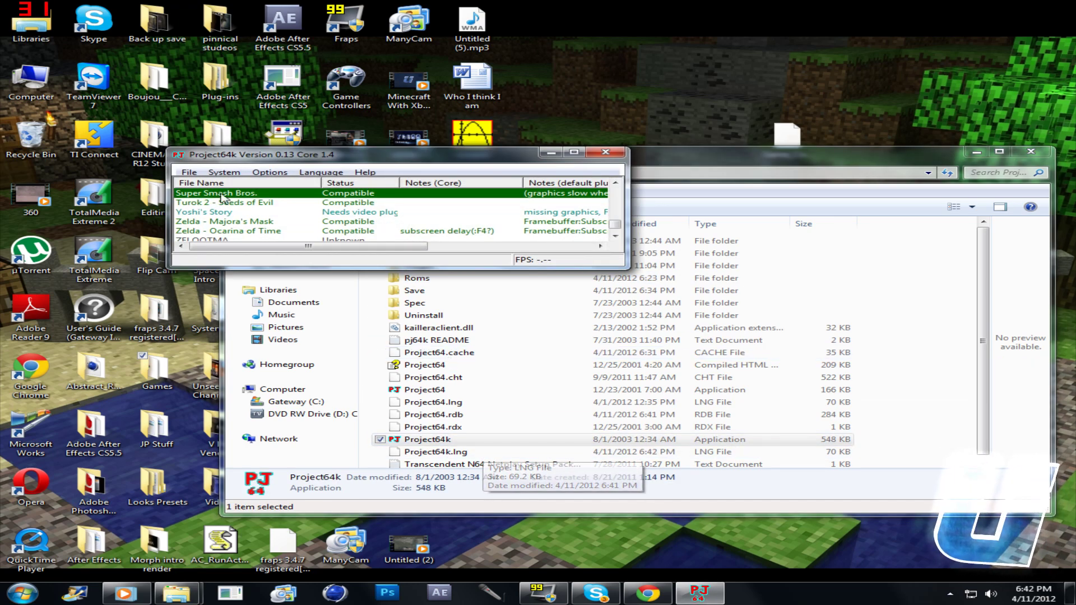
{"action": "left_click", "coordinate": [197, 169]}
{"action": "left_click", "coordinate": [241, 247]}
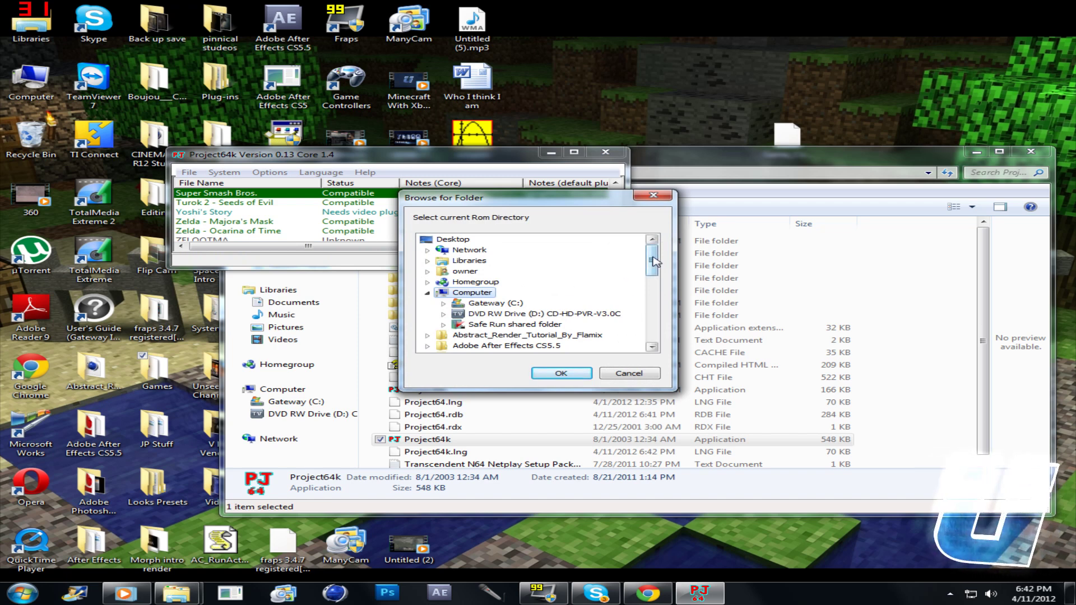
{"action": "left_click_drag", "start_coordinate": [653, 261], "coordinate": [653, 292]}
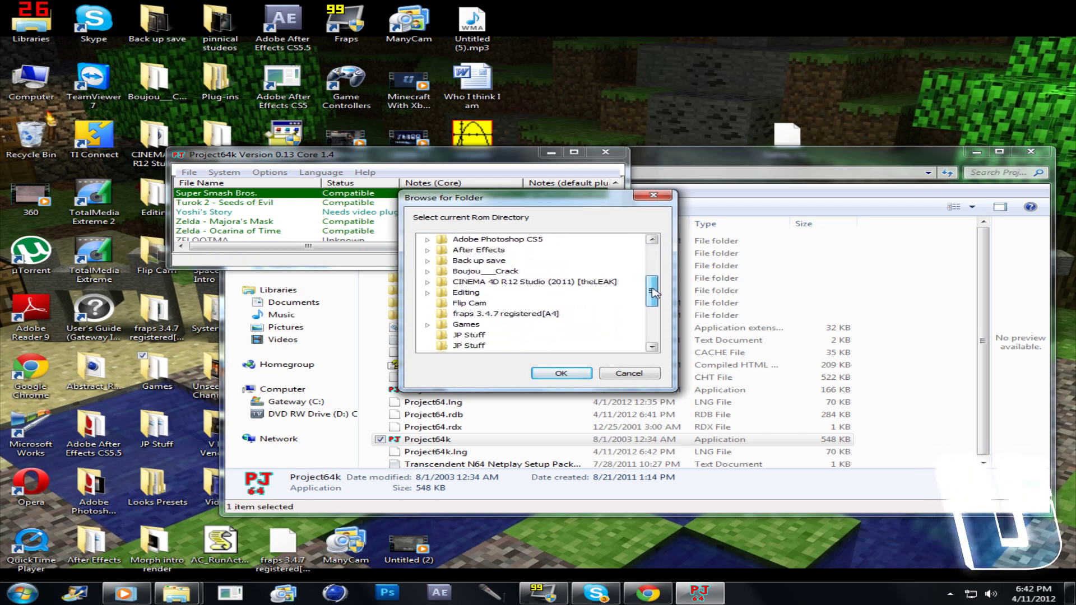
{"action": "double_click", "coordinate": [469, 326]}
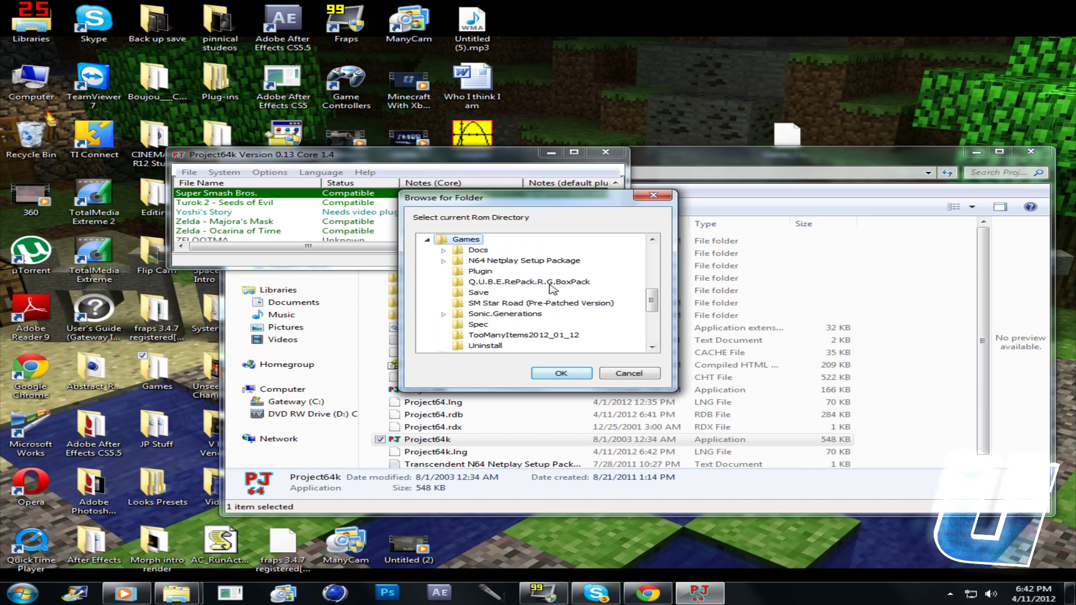
{"action": "double_click", "coordinate": [496, 261]}
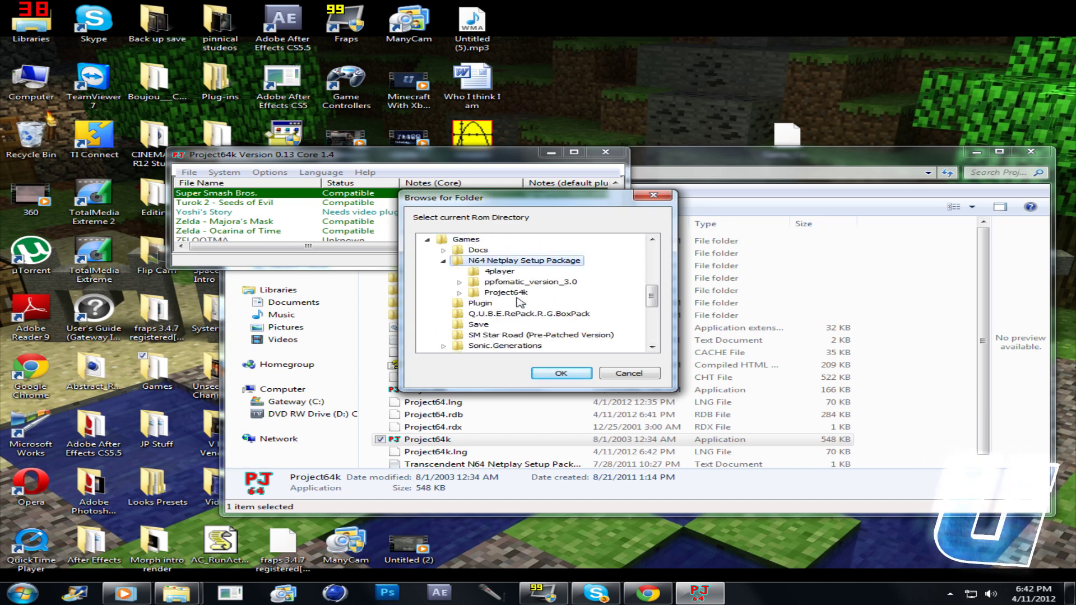
{"action": "double_click", "coordinate": [511, 292]}
{"action": "left_click", "coordinate": [508, 315]}
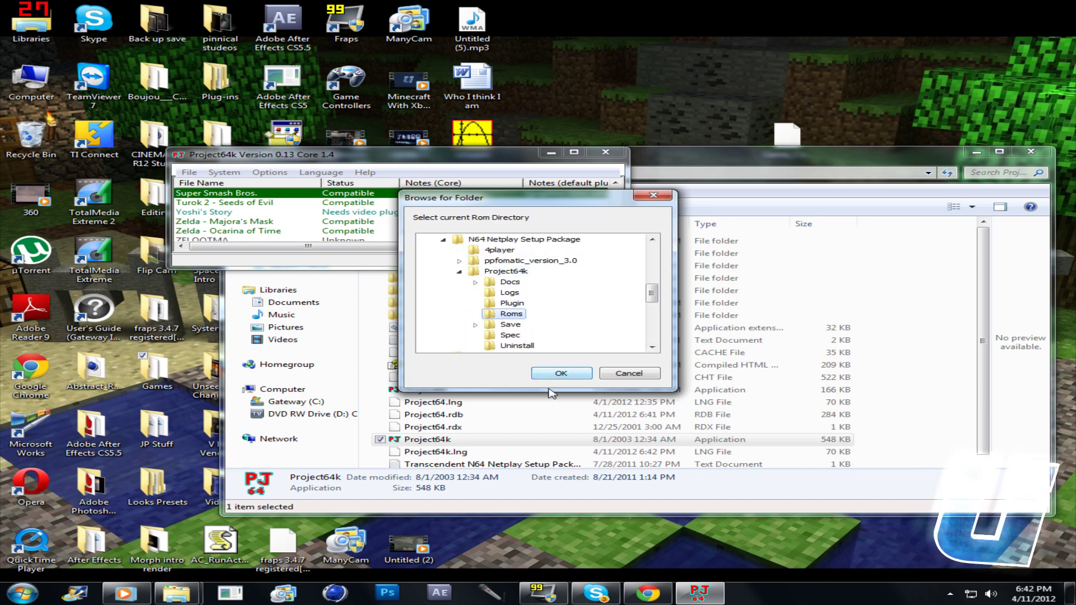
{"action": "left_click", "coordinate": [559, 372]}
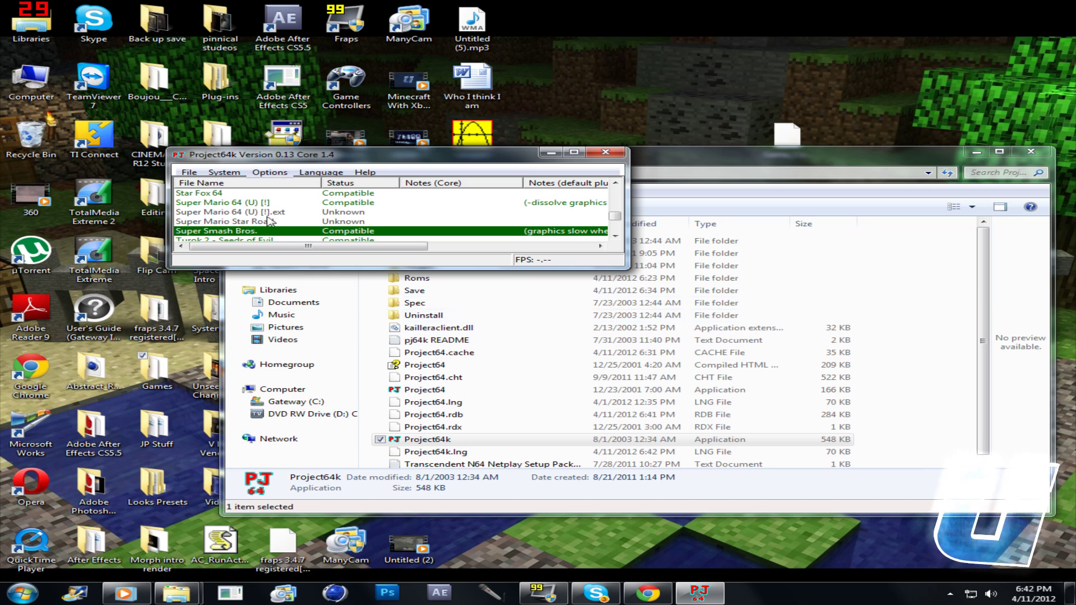
Test the Super Mario 64 (U) [!] ROM from the game list and end the emulation
{"action": "mouse_move", "coordinate": [614, 219]}
{"action": "left_mouse_down"}
{"action": "mouse_move", "coordinate": [615, 196]}
{"action": "mouse_move", "coordinate": [619, 217]}
{"action": "left_mouse_up"}
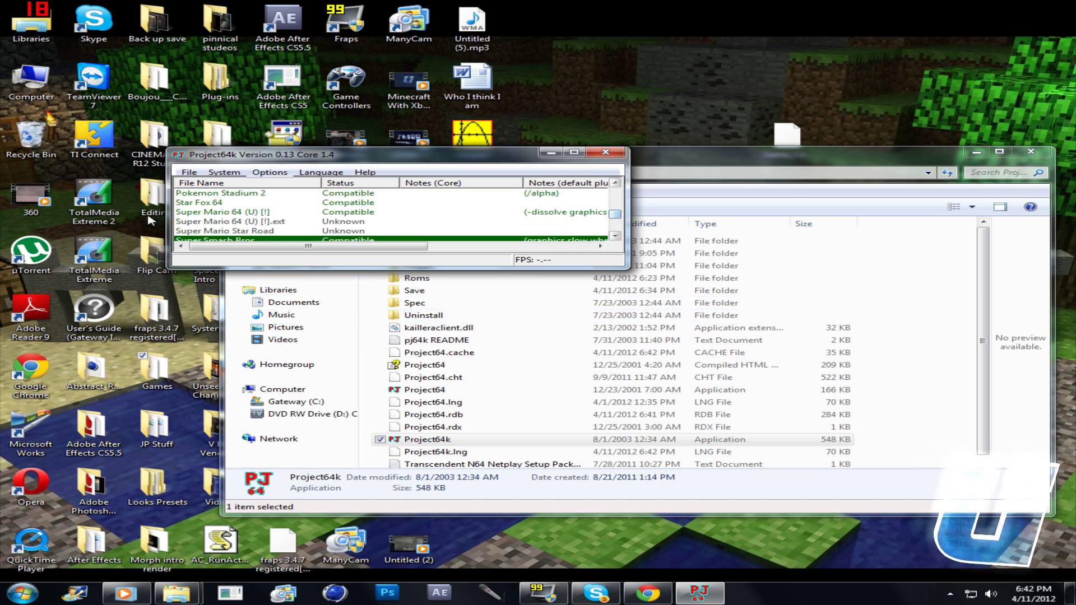
{"action": "double_click", "coordinate": [215, 213]}
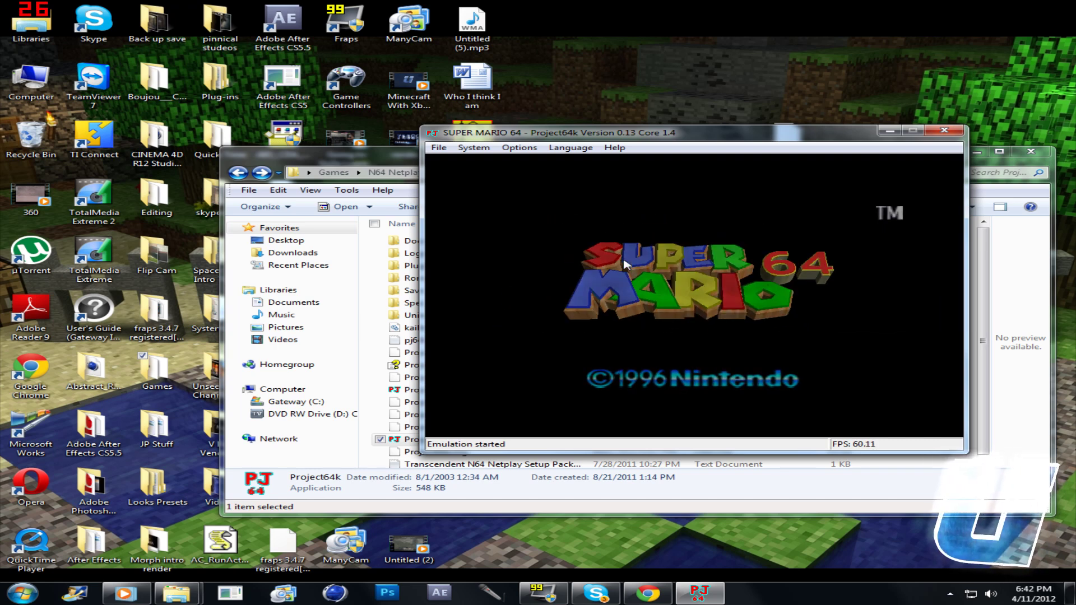
{"action": "left_click", "coordinate": [439, 147]}
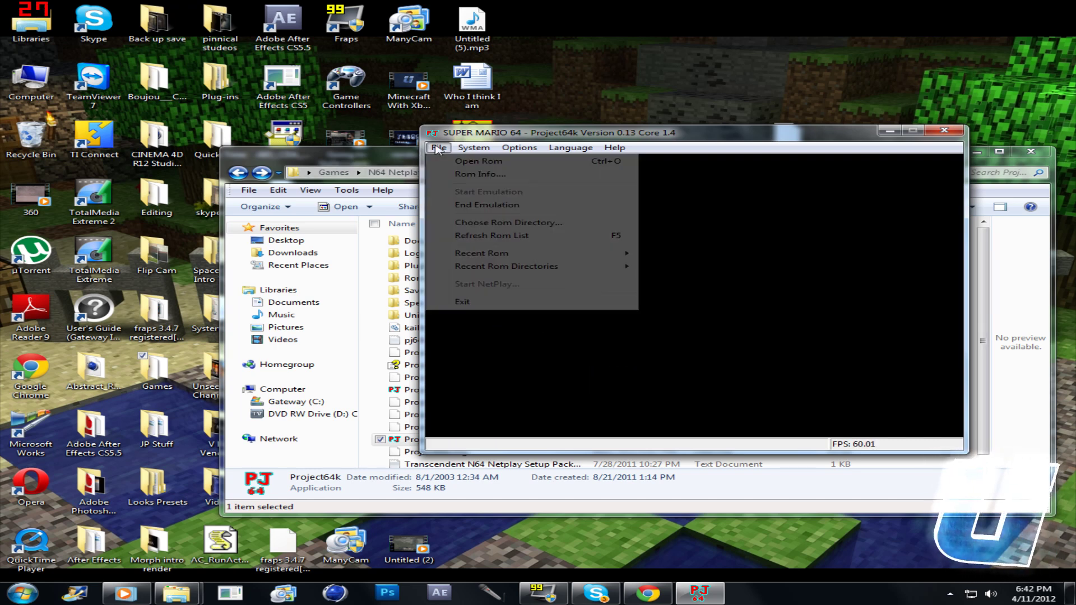
{"action": "left_click", "coordinate": [482, 205]}
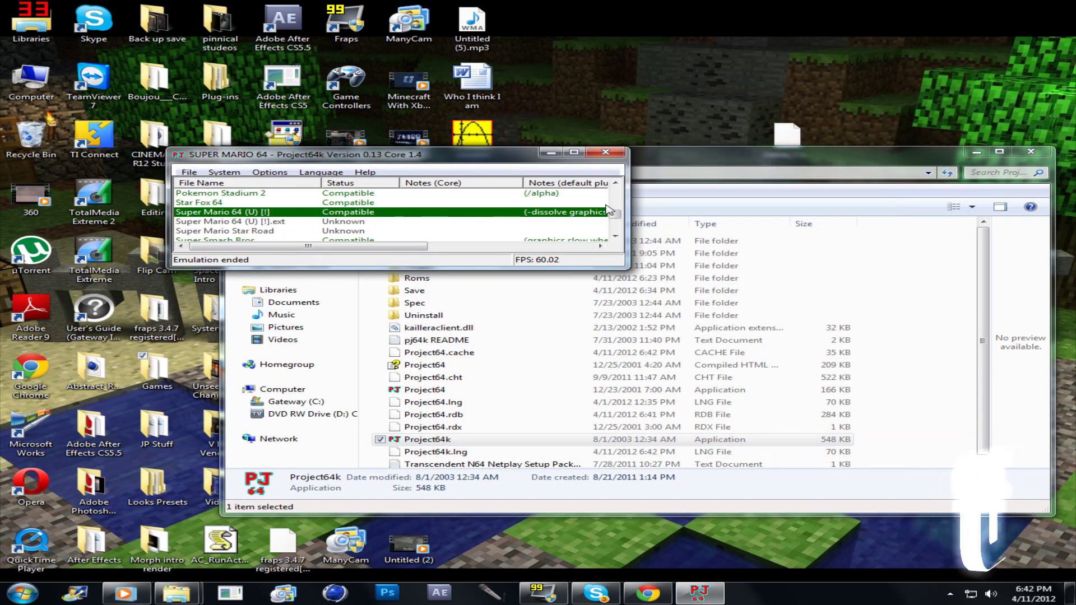
Open the controller plugin configuration and set Player 1's game device to Controller (XBOX 360 For Windows)
{"action": "left_click", "coordinate": [269, 172]}
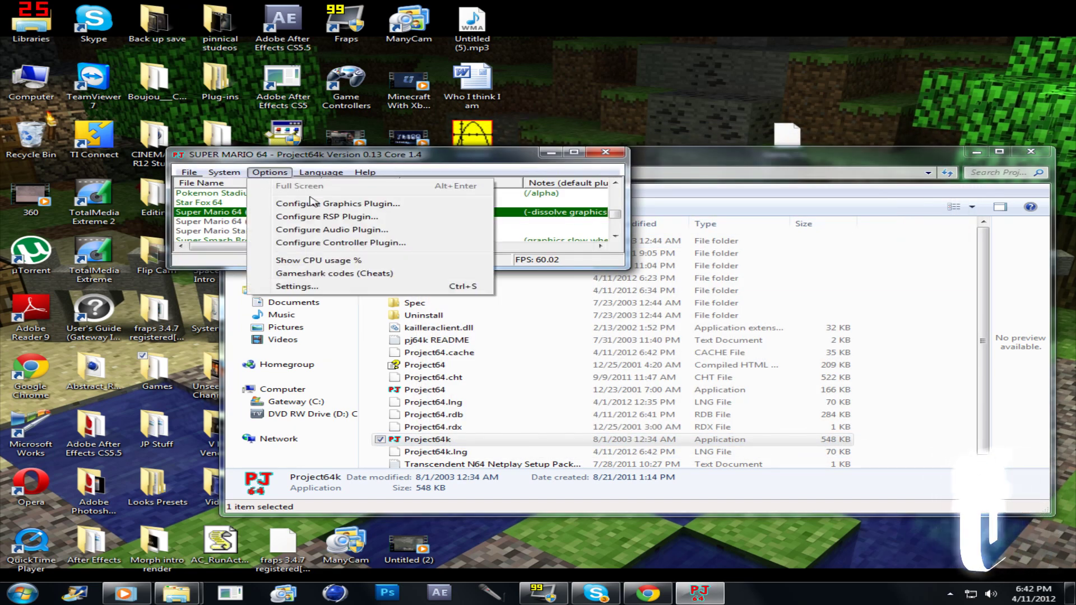
{"action": "left_click", "coordinate": [340, 245]}
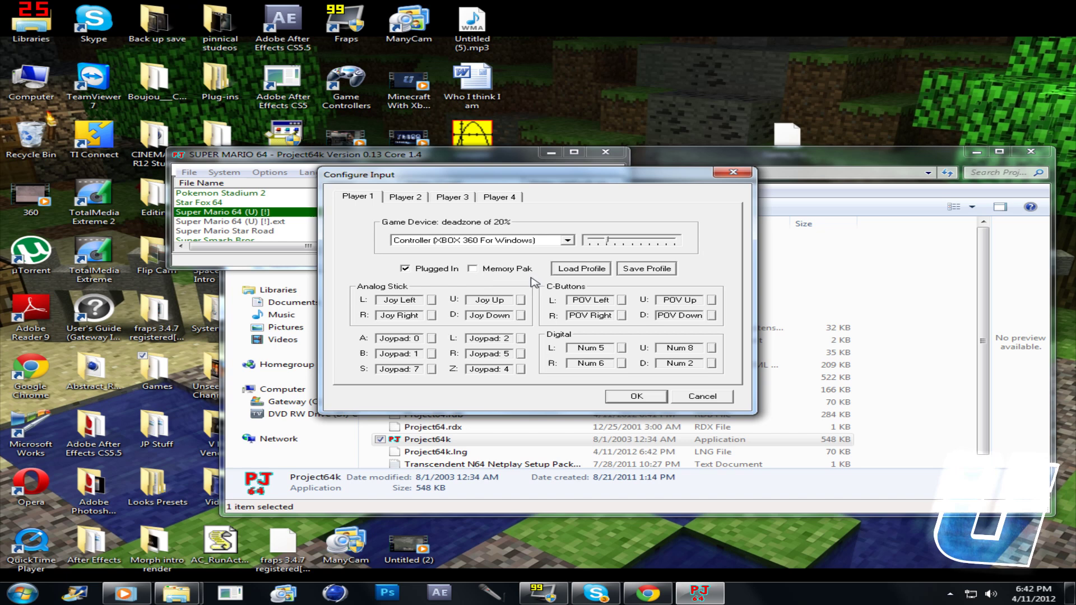
{"action": "left_click", "coordinate": [568, 240]}
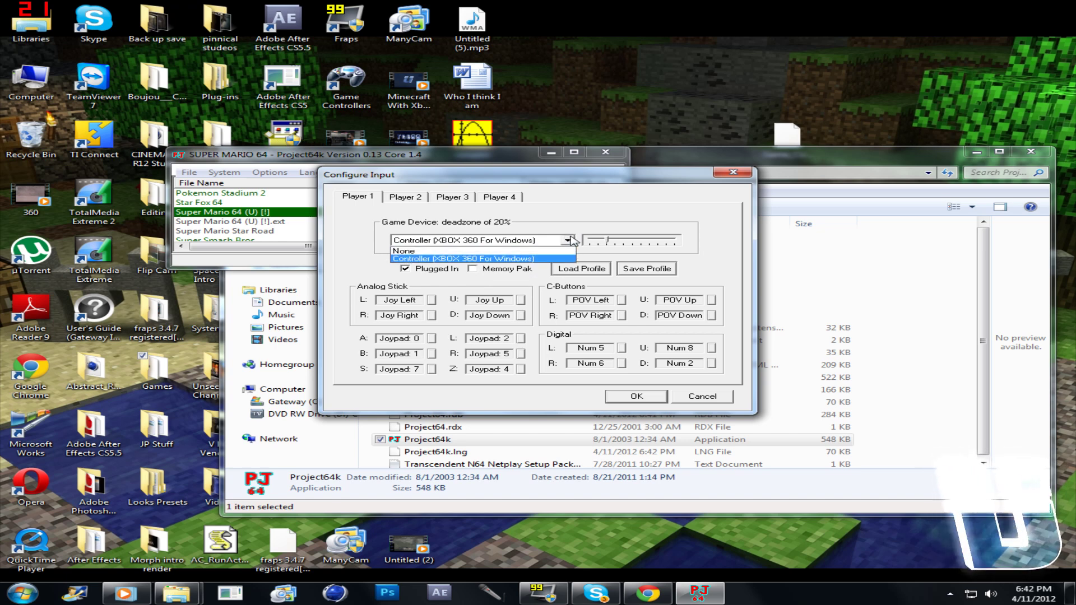
{"action": "left_click", "coordinate": [475, 259]}
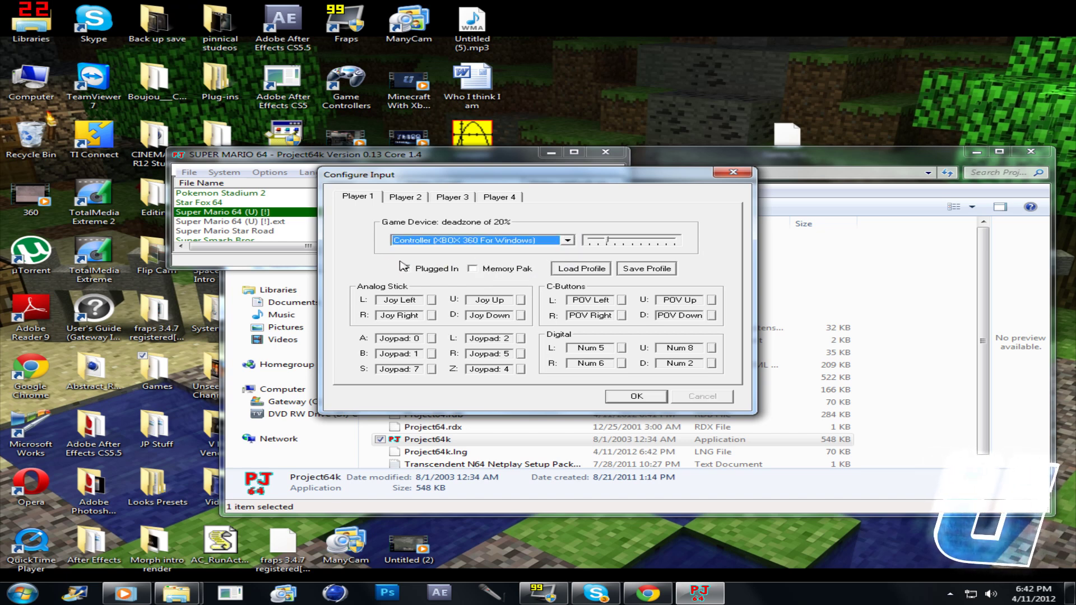
Check Player 2's input setup, set Player 3's game device to Controller (XBOX 360 For Windows), and mark it as plugged in
{"action": "left_click", "coordinate": [419, 196]}
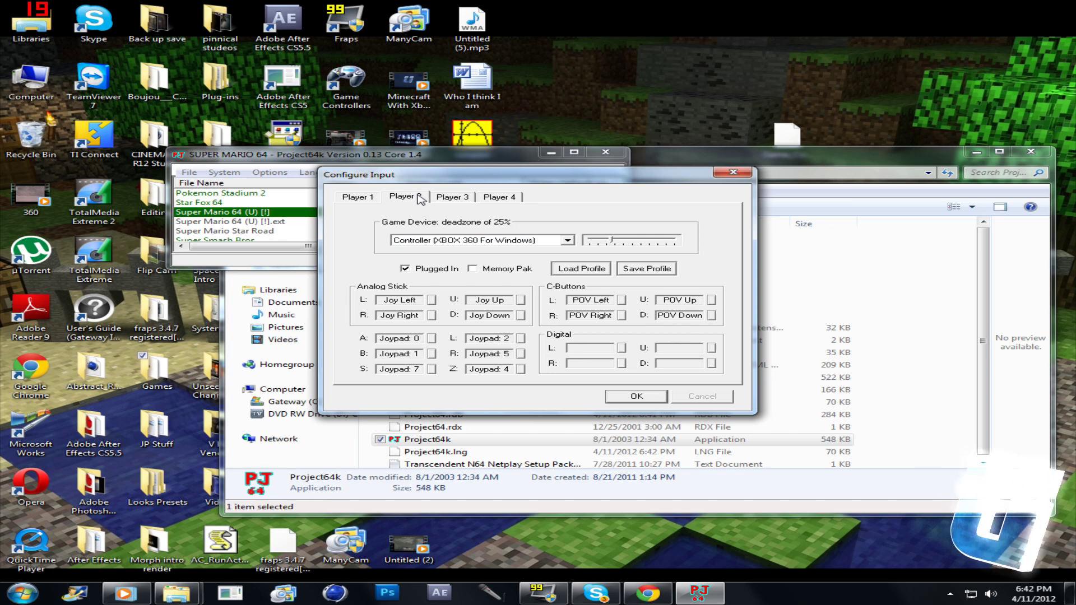
{"action": "left_click", "coordinate": [452, 199]}
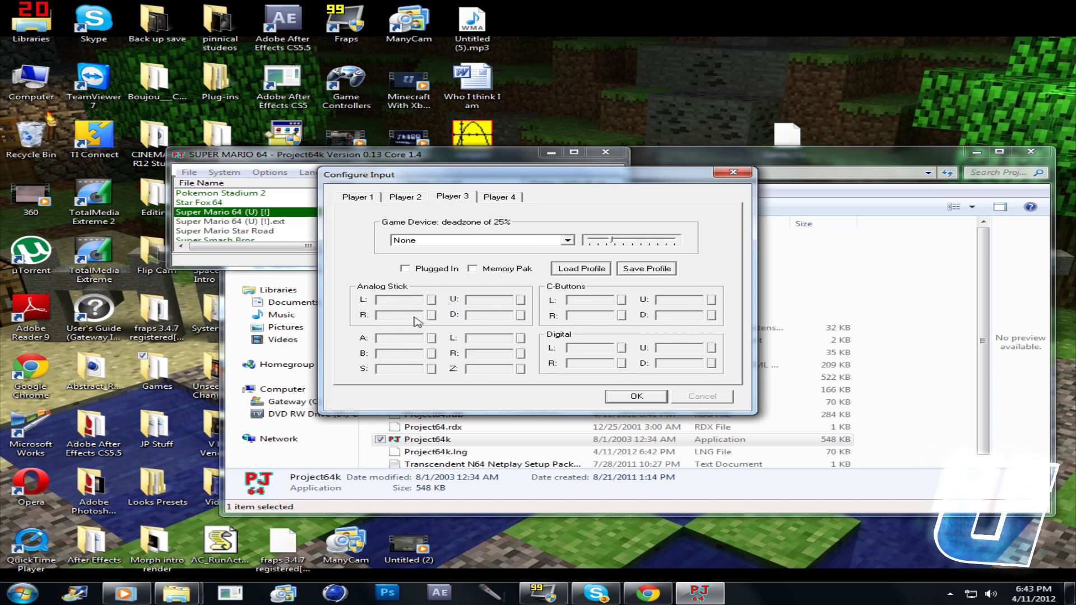
{"action": "left_click", "coordinate": [568, 239]}
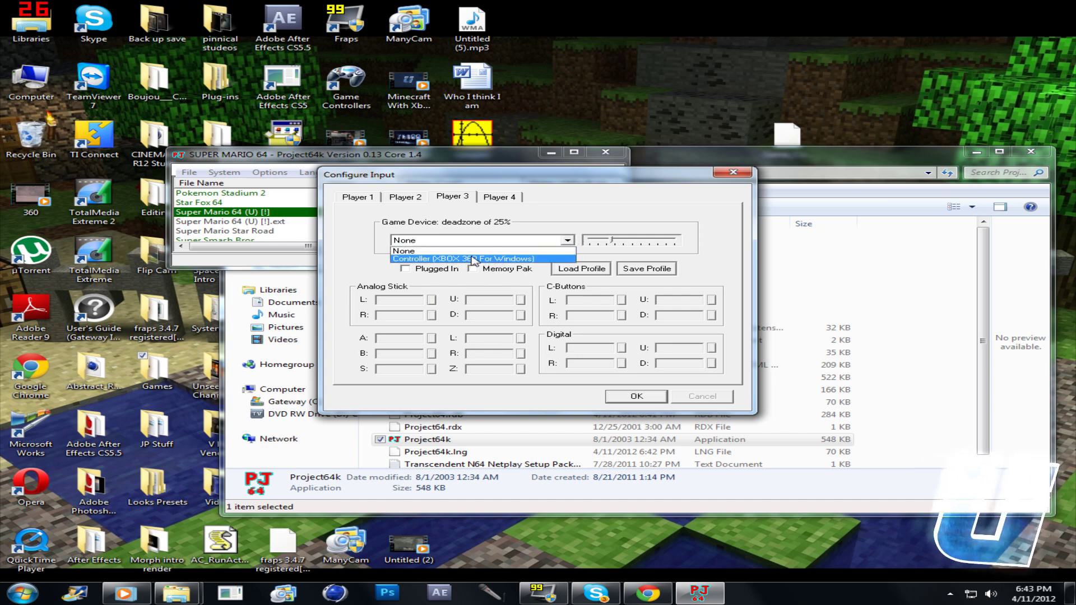
{"action": "left_click", "coordinate": [426, 259]}
{"action": "left_click", "coordinate": [404, 268]}
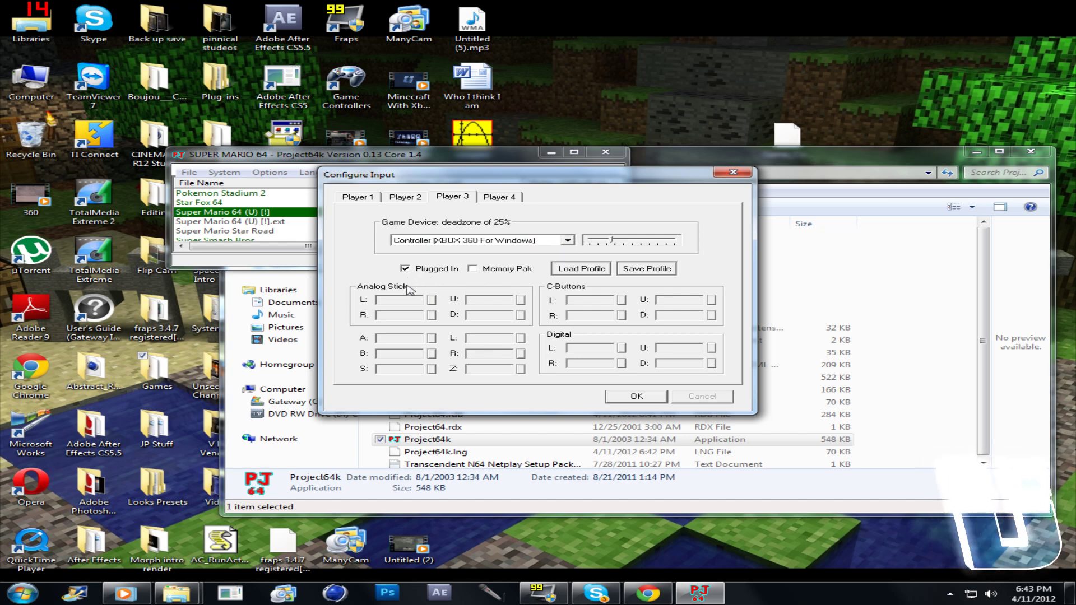
Map Player 3's analog stick left, right, up and down to Joy Left, Joy Right, Joy Up and Joy Down
{"action": "left_click", "coordinate": [431, 300]}
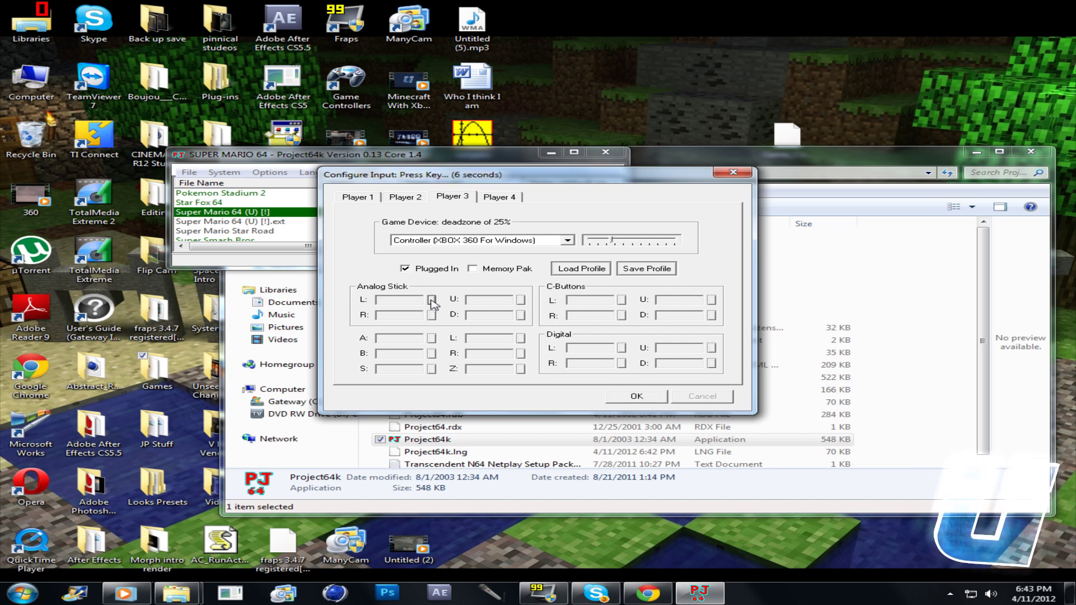
{"action": "left_click", "coordinate": [432, 314]}
{"action": "left_click", "coordinate": [521, 301]}
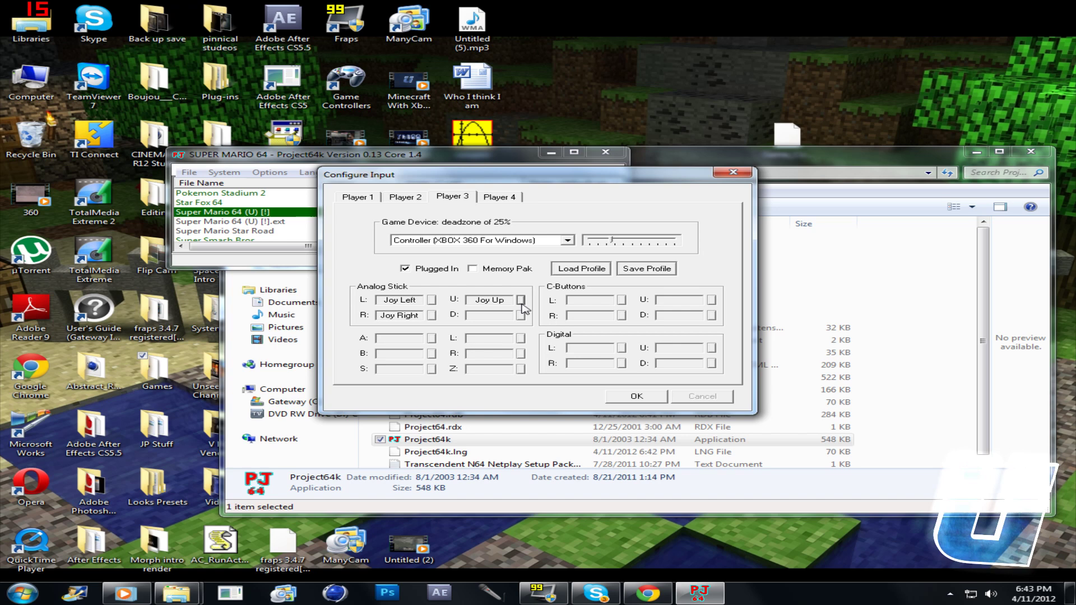
{"action": "left_click", "coordinate": [521, 315]}
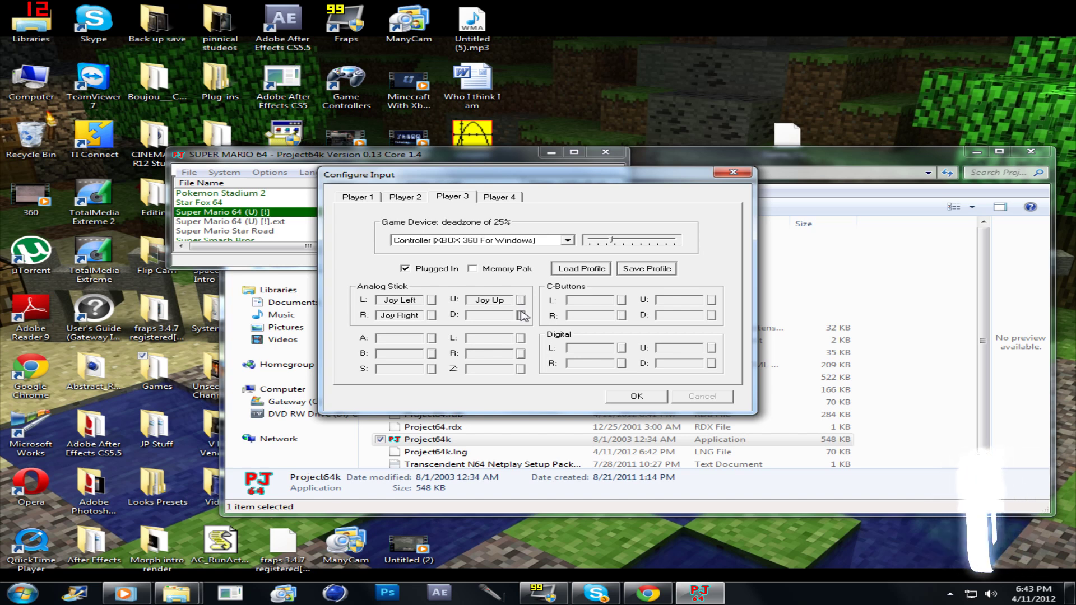
Map Player 3's buttons: A to Joypad 0, B to 1, S to 7, L to 2, R to 5 and Z to 4
{"action": "left_click", "coordinate": [432, 338]}
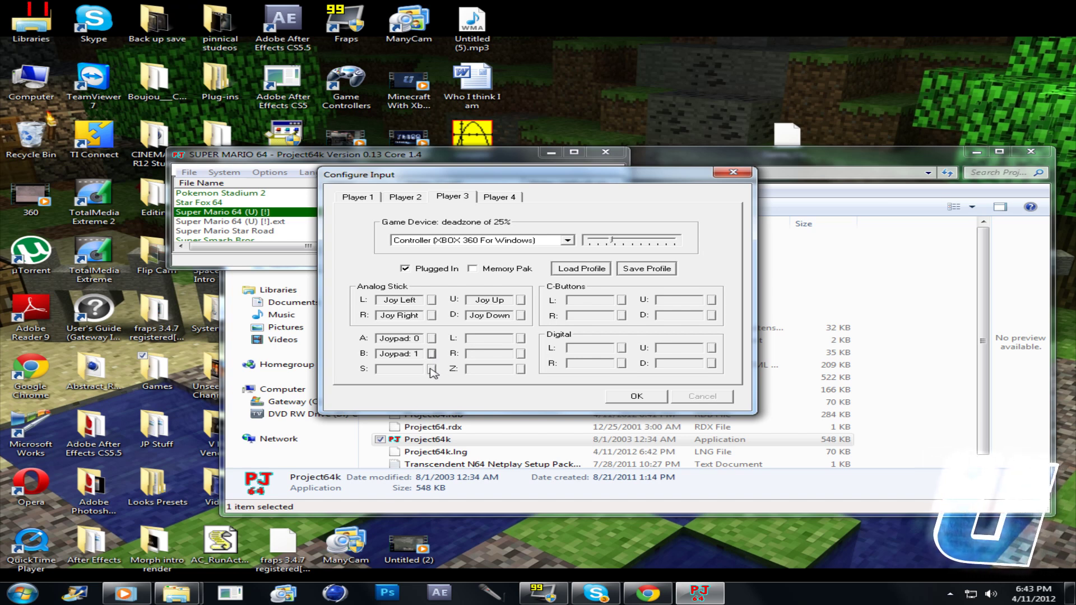
{"action": "left_click", "coordinate": [432, 369]}
{"action": "left_click", "coordinate": [520, 339]}
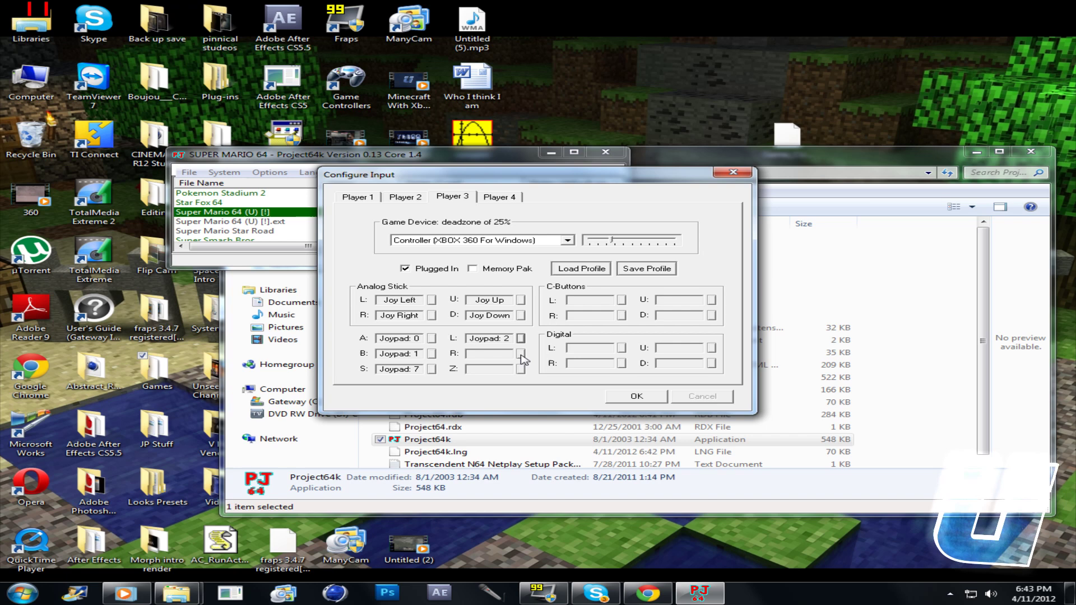
{"action": "left_click", "coordinate": [520, 354]}
{"action": "left_click", "coordinate": [520, 368]}
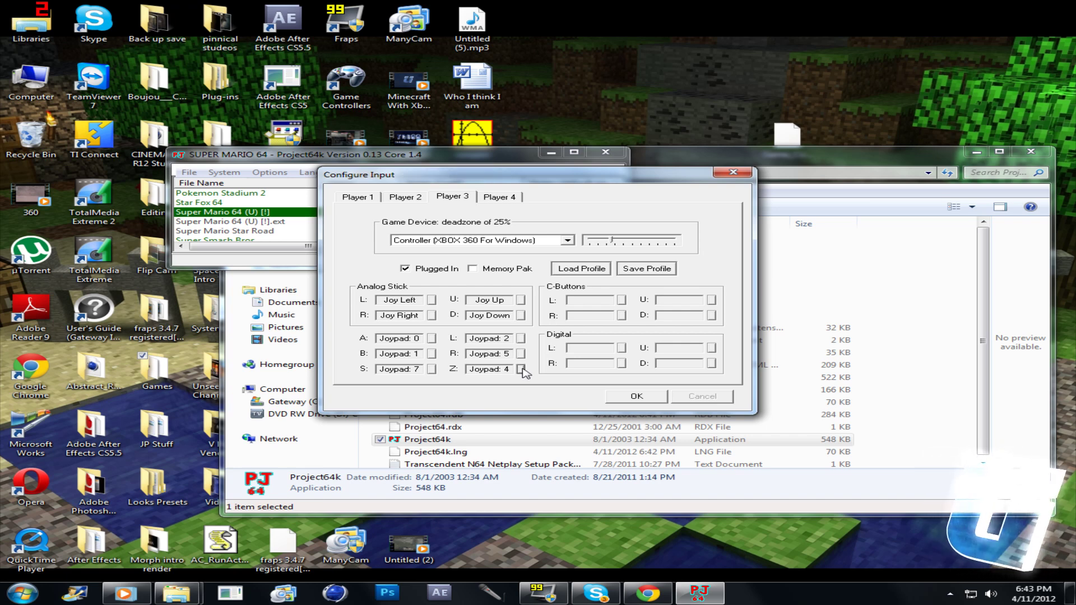
Map Player 3's C-buttons to POV Left, Right, Up and Down, and close the input configuration
{"action": "left_click", "coordinate": [622, 300]}
{"action": "left_click", "coordinate": [621, 314]}
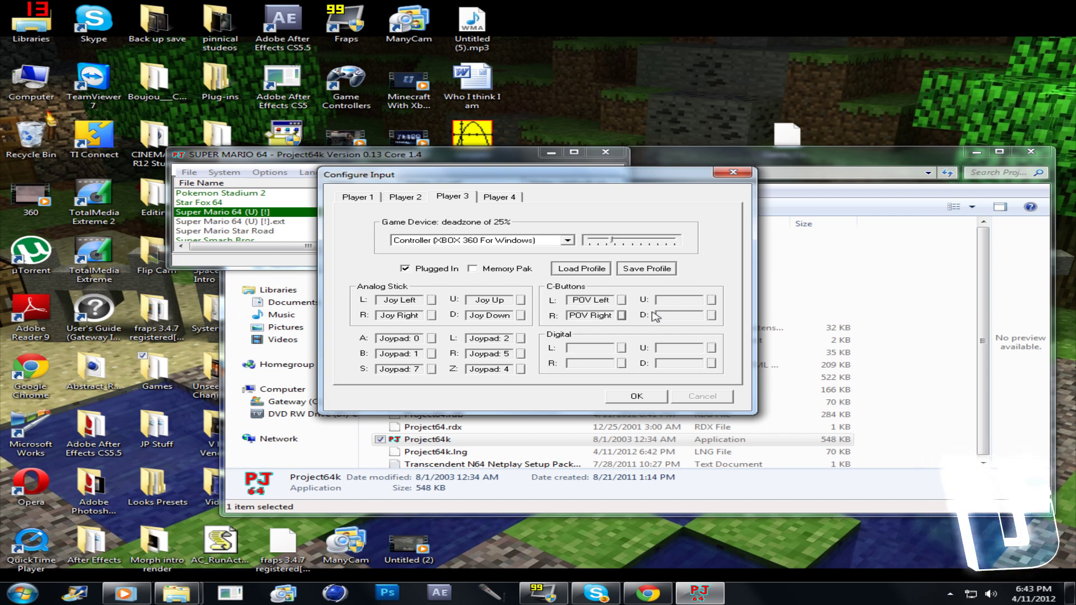
{"action": "left_click", "coordinate": [711, 300]}
{"action": "left_click", "coordinate": [711, 315]}
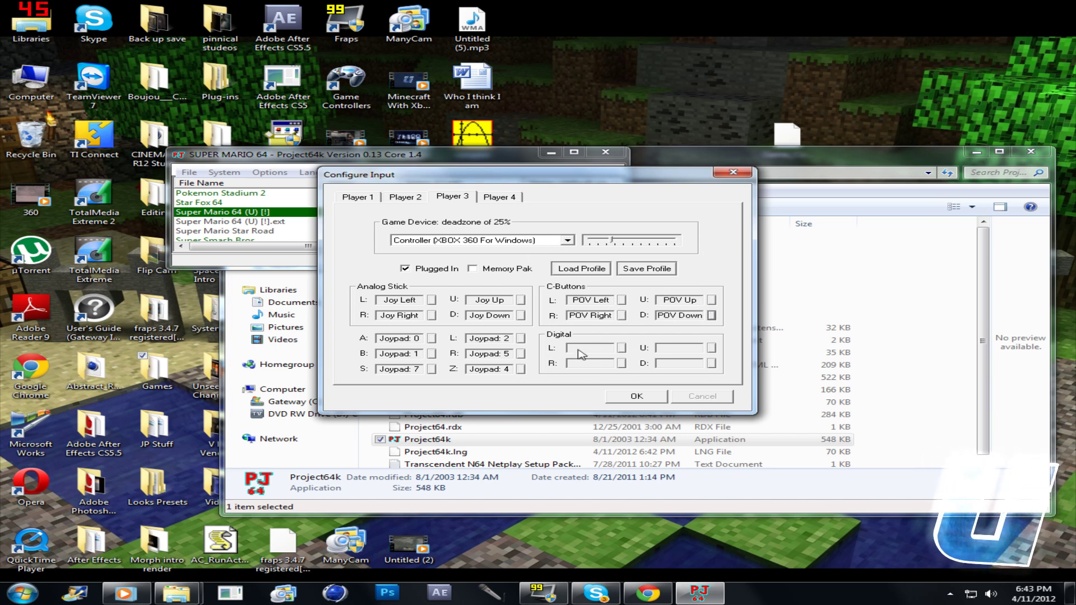
{"action": "left_click", "coordinate": [365, 198]}
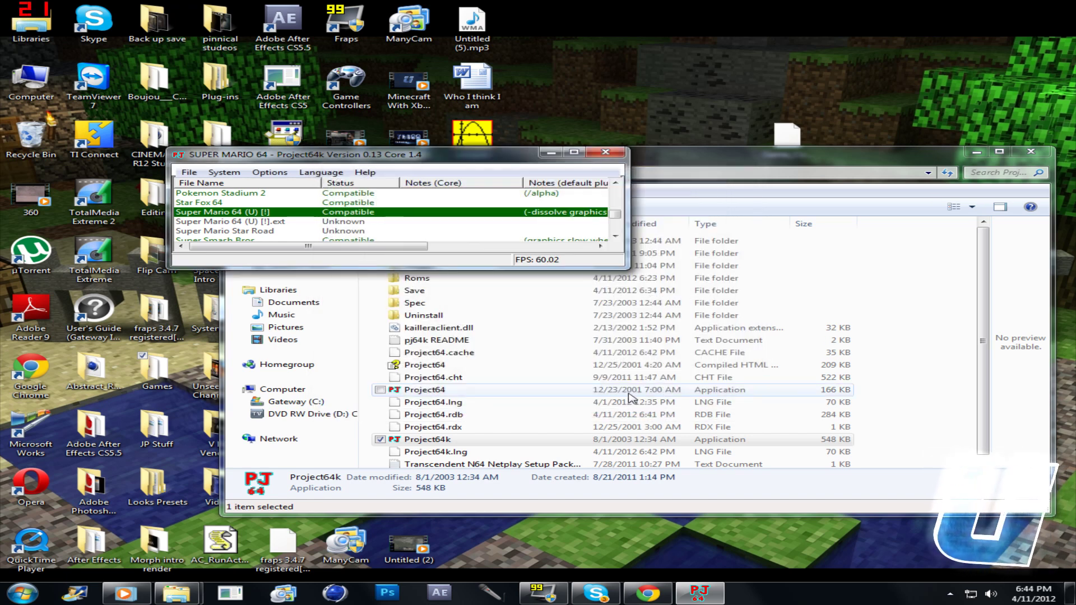
Start NetPlay and look through the Kaillera client's full server list and recent servers
{"action": "left_click", "coordinate": [190, 172]}
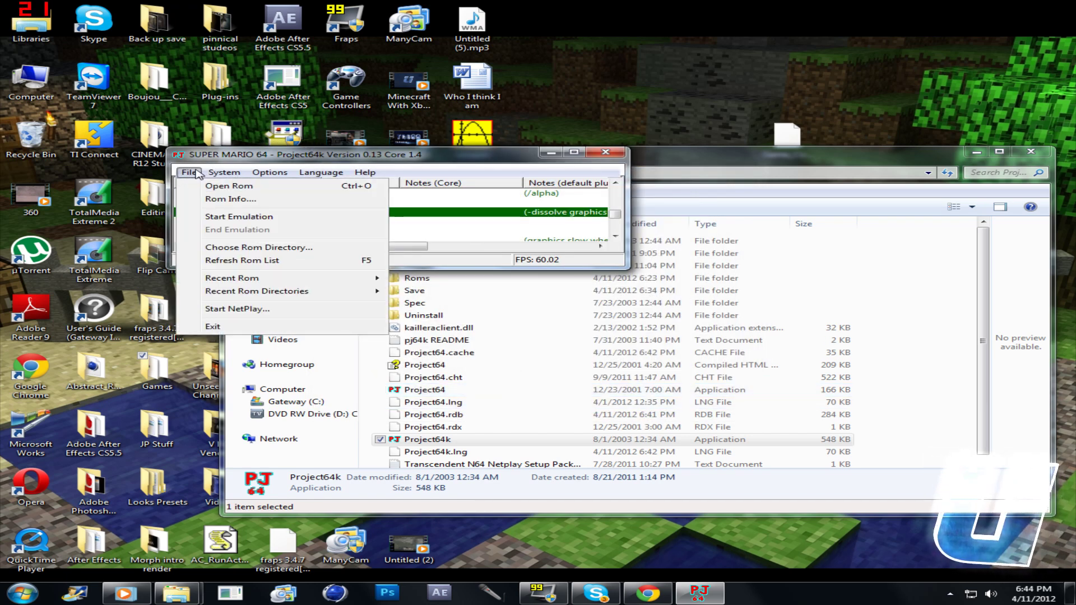
{"action": "left_click", "coordinate": [237, 308]}
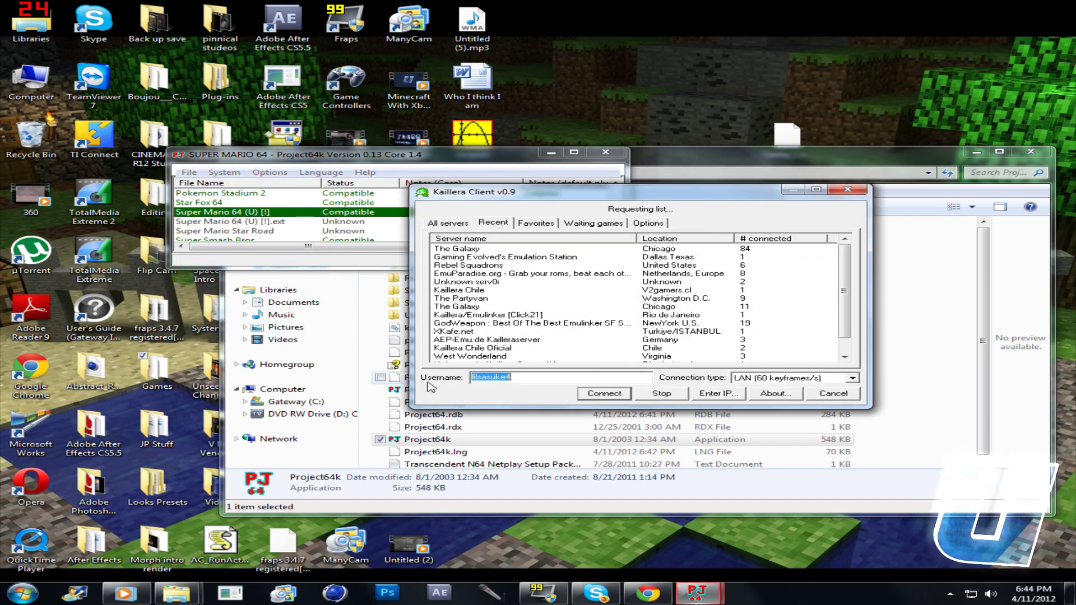
{"action": "left_click", "coordinate": [460, 223]}
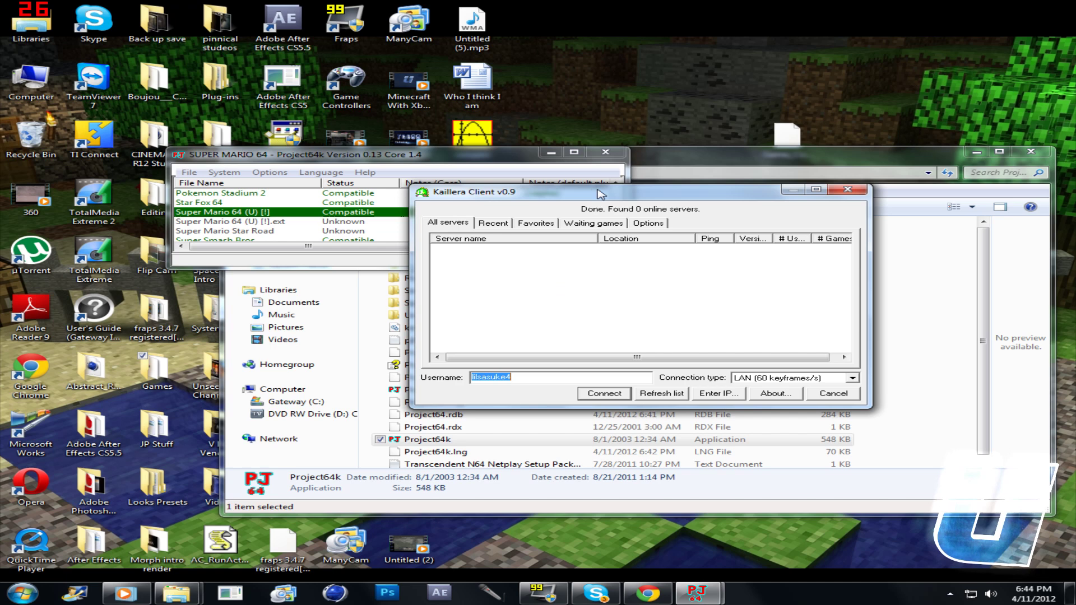
{"action": "left_click", "coordinate": [501, 222]}
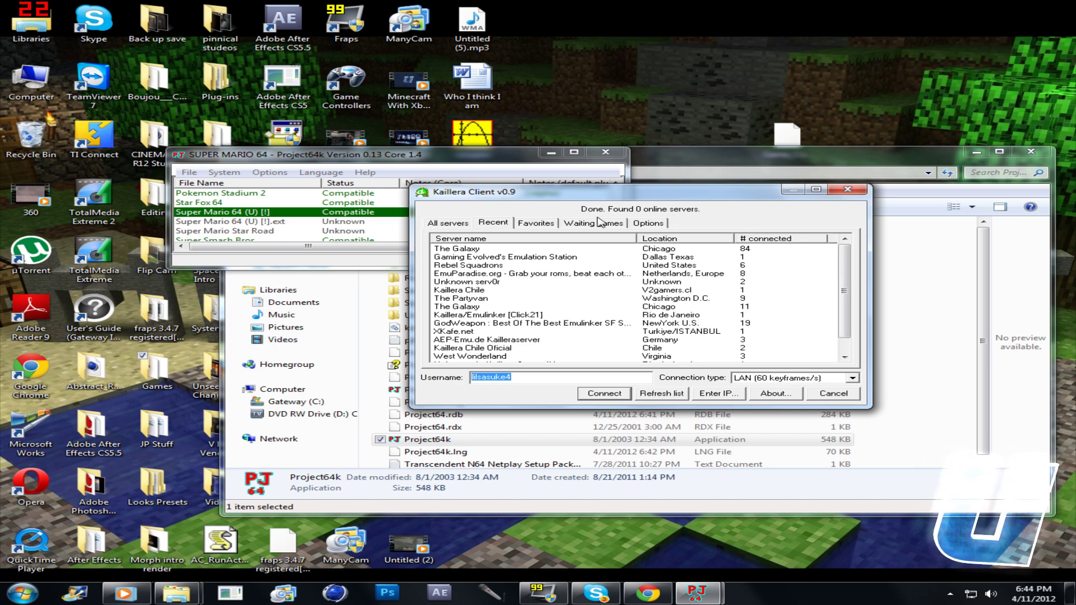
Connect to The Galaxy server in Chicago with the connection type LAN (60 keyframes/s)
{"action": "left_click", "coordinate": [478, 249]}
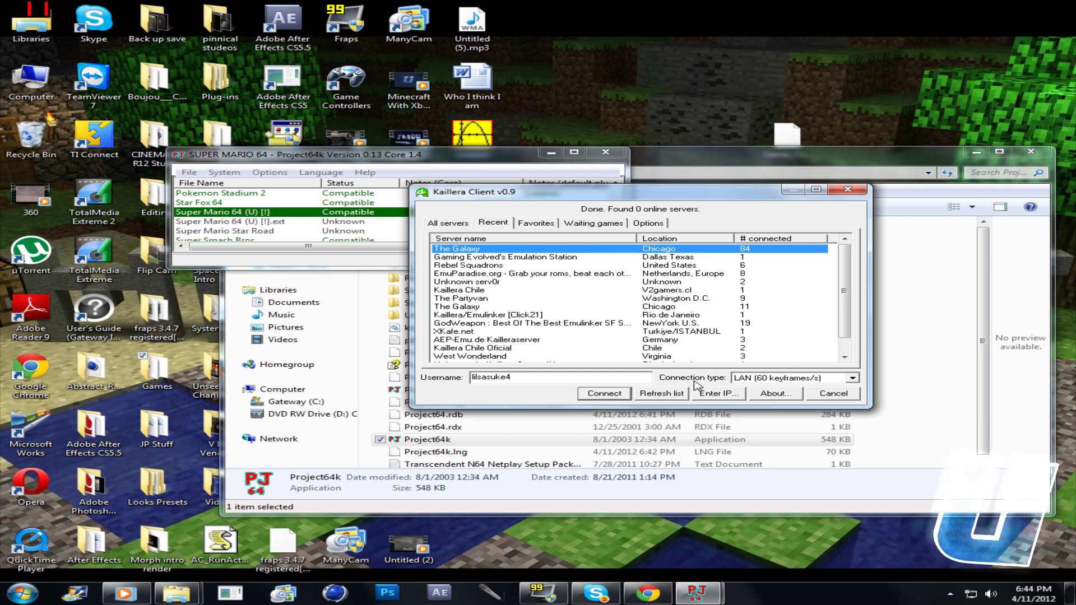
{"action": "left_click", "coordinate": [852, 378]}
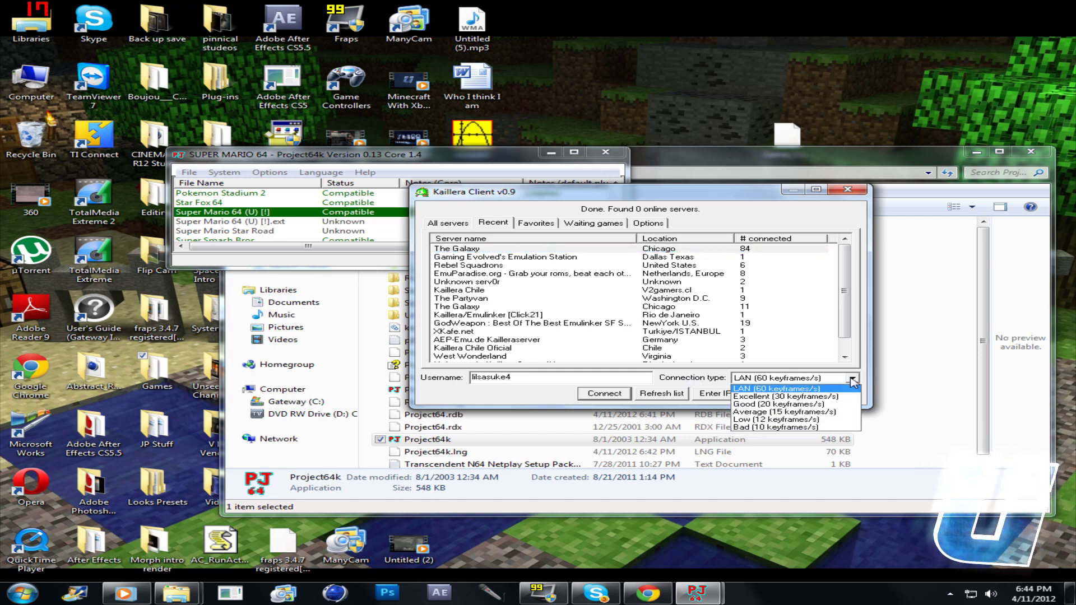
{"action": "left_click", "coordinate": [773, 390]}
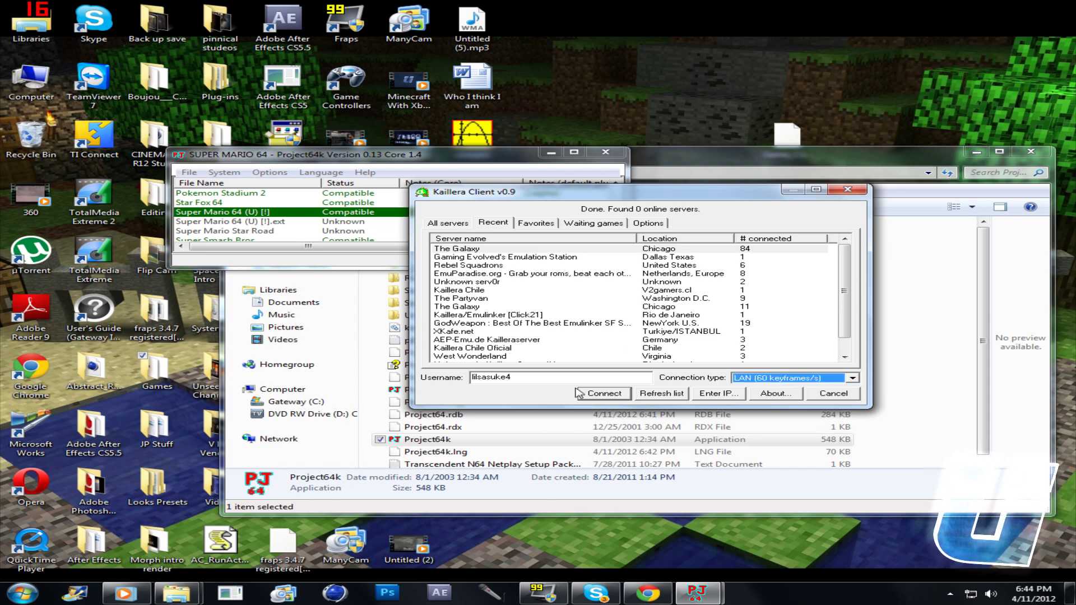
{"action": "left_click", "coordinate": [476, 249]}
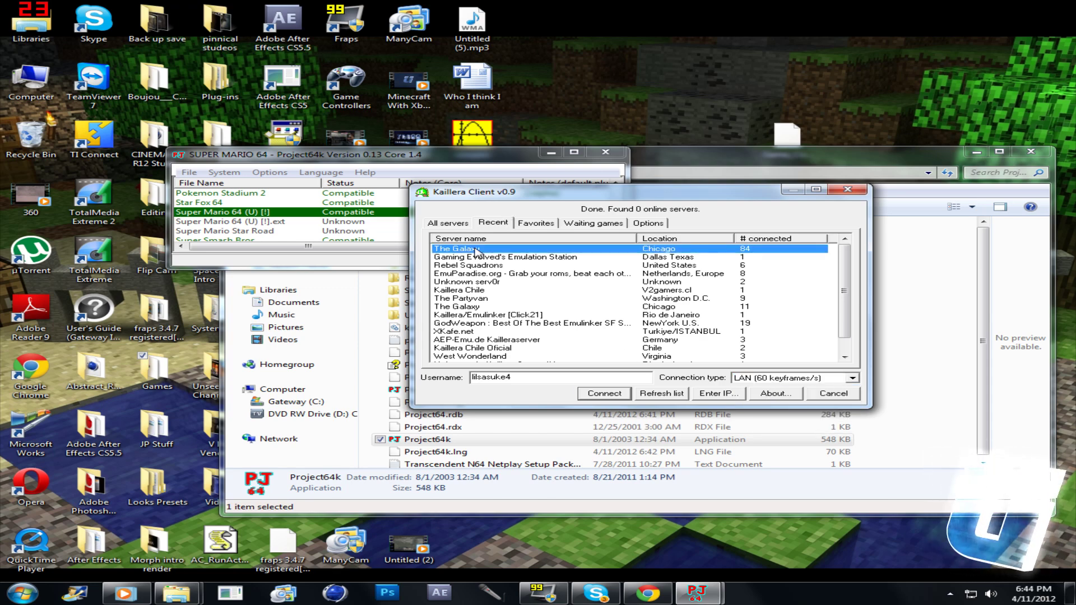
{"action": "left_click", "coordinate": [607, 400]}
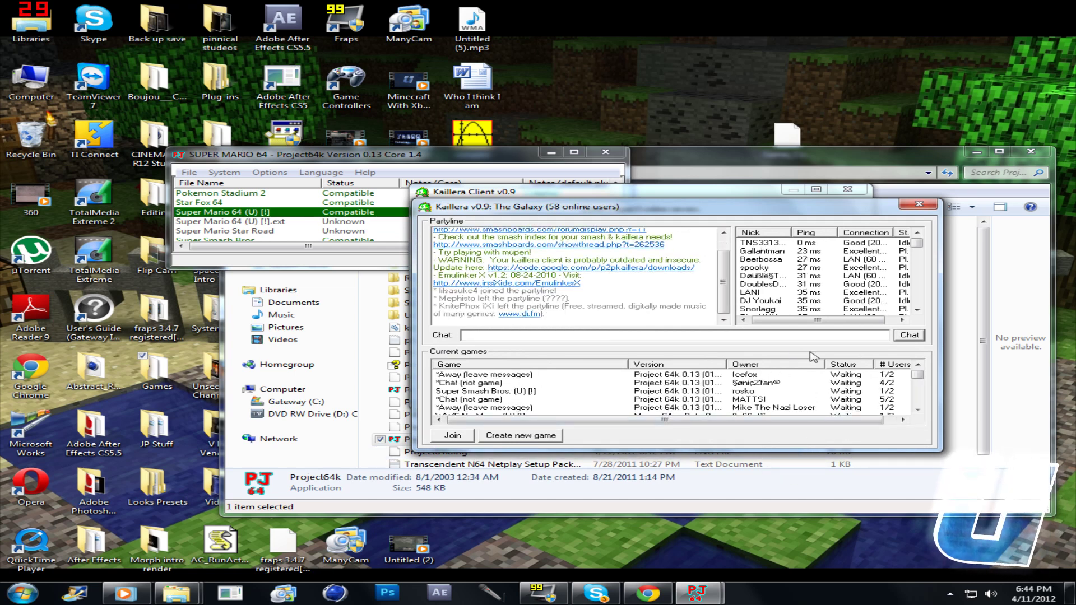
Sort the server's current games by status, game, version and owner, ending with waiting games first
{"action": "left_click", "coordinate": [843, 365]}
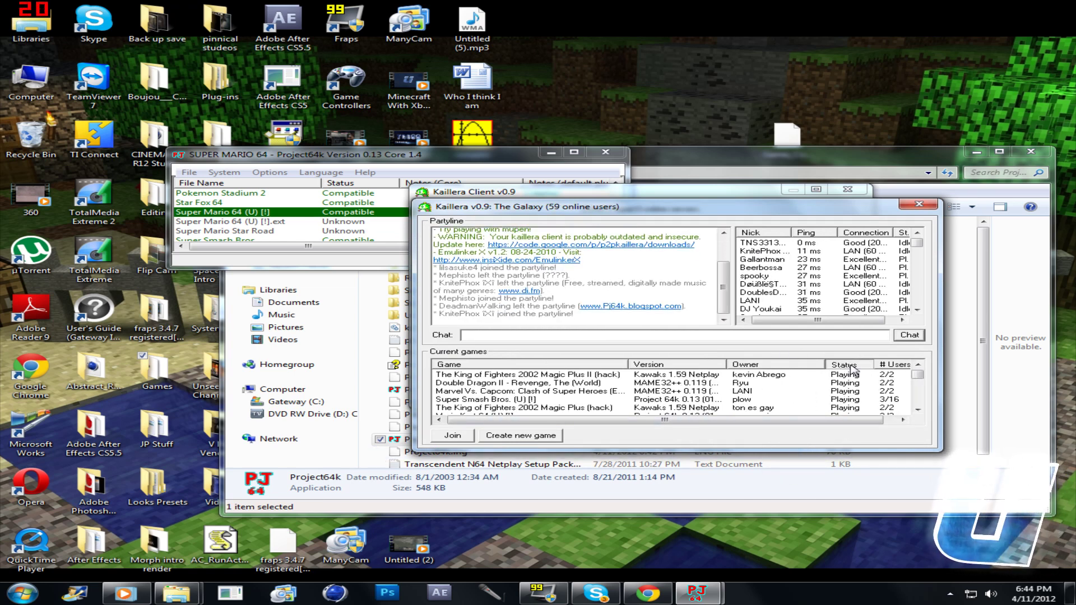
{"action": "left_click", "coordinate": [851, 367]}
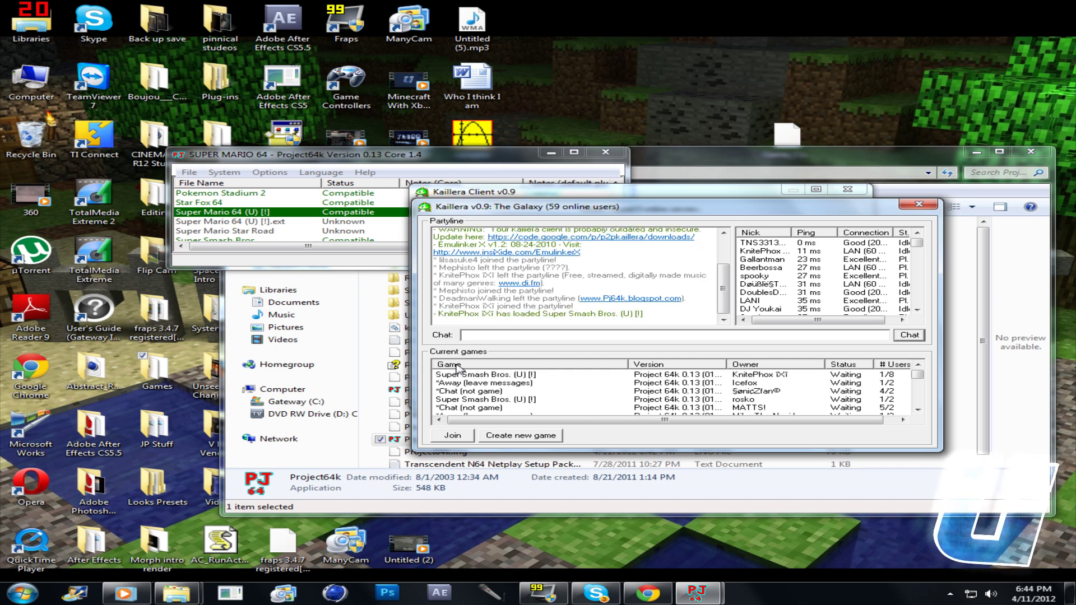
{"action": "left_click", "coordinate": [473, 367]}
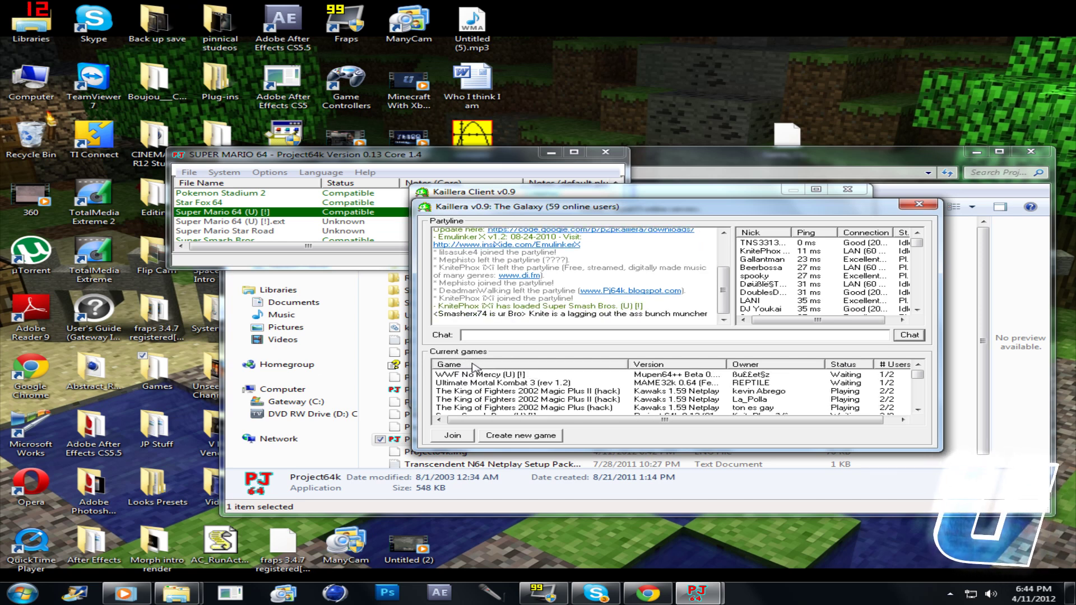
{"action": "left_click", "coordinate": [653, 366]}
{"action": "left_click", "coordinate": [656, 365]}
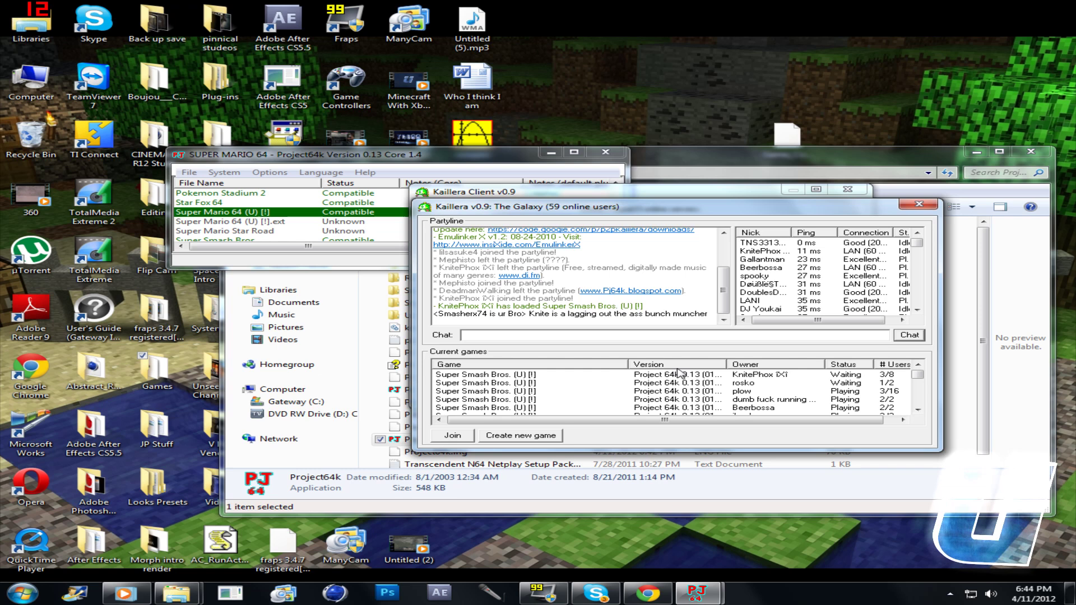
{"action": "left_click", "coordinate": [771, 366]}
{"action": "left_click", "coordinate": [772, 369]}
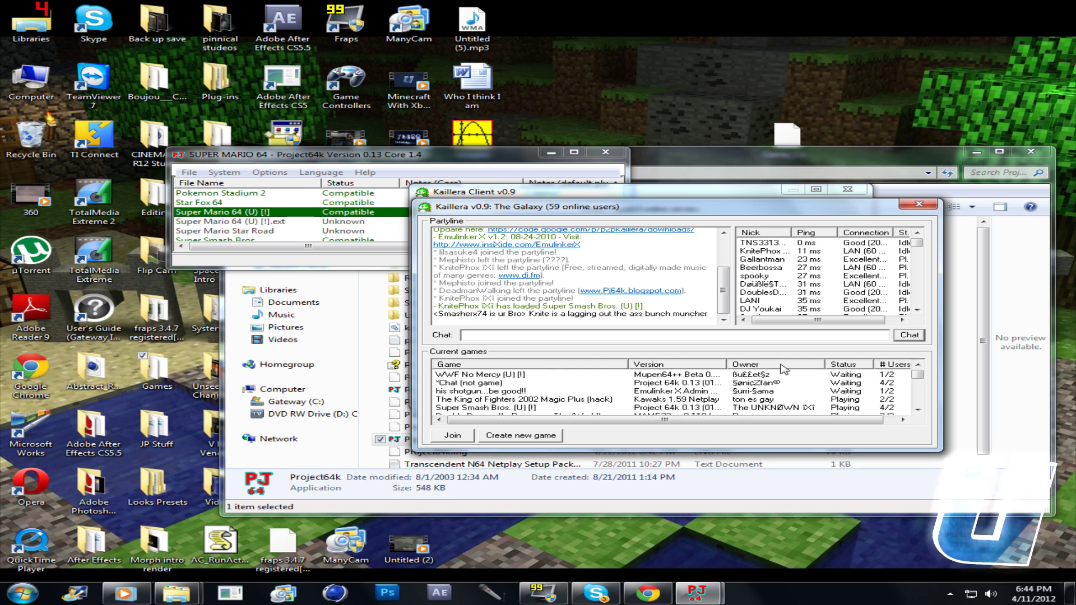
{"action": "left_click", "coordinate": [840, 364]}
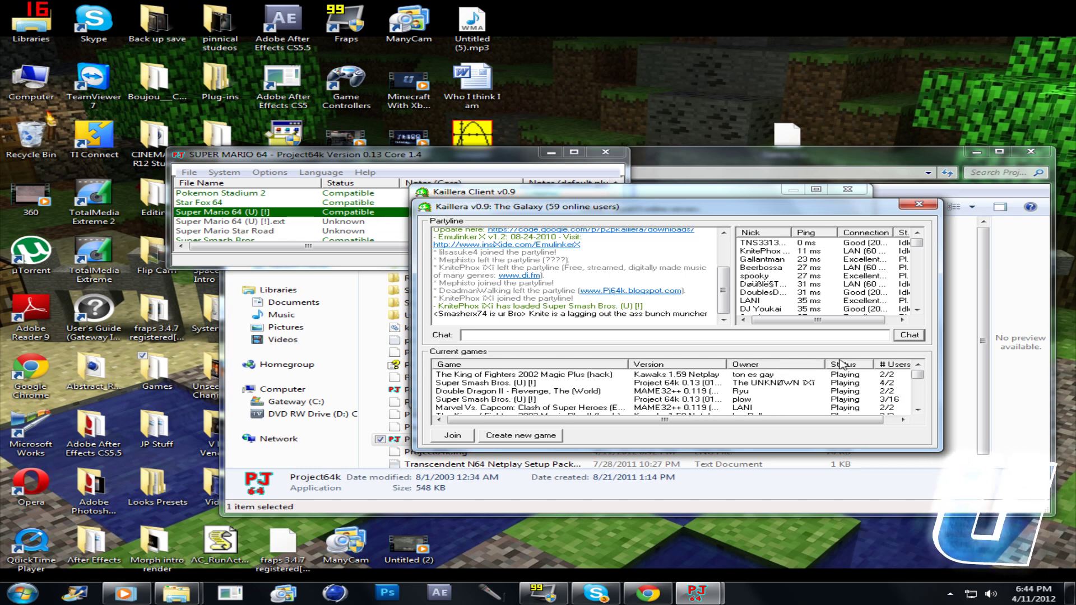
{"action": "left_click", "coordinate": [843, 365]}
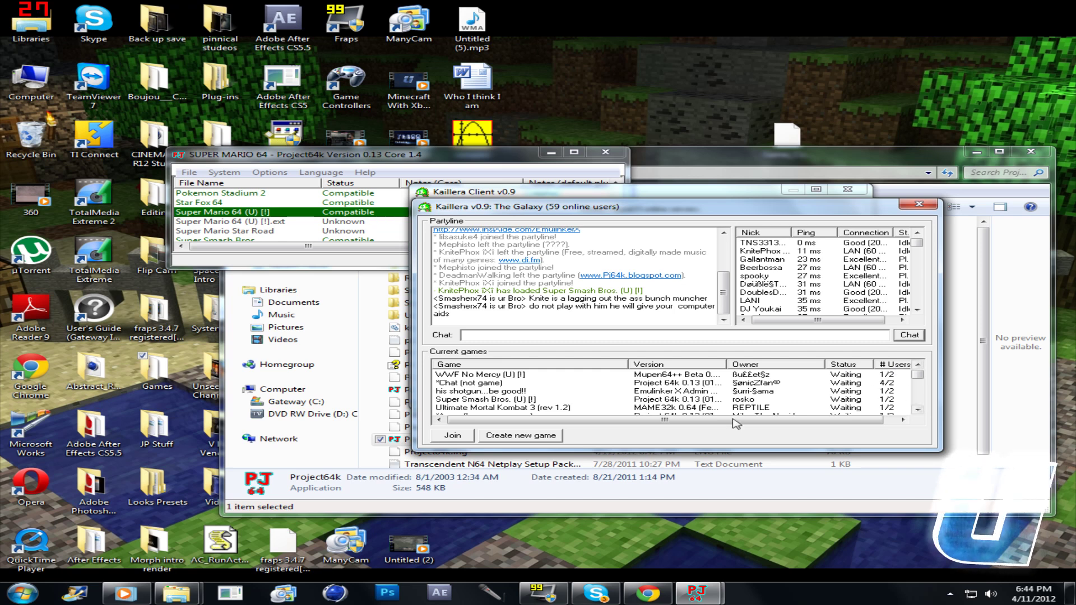
Create a new Super Smash Bros. (U) [!] netplay game and cancel it
{"action": "left_click", "coordinate": [520, 435]}
{"action": "mouse_move", "coordinate": [611, 439]}
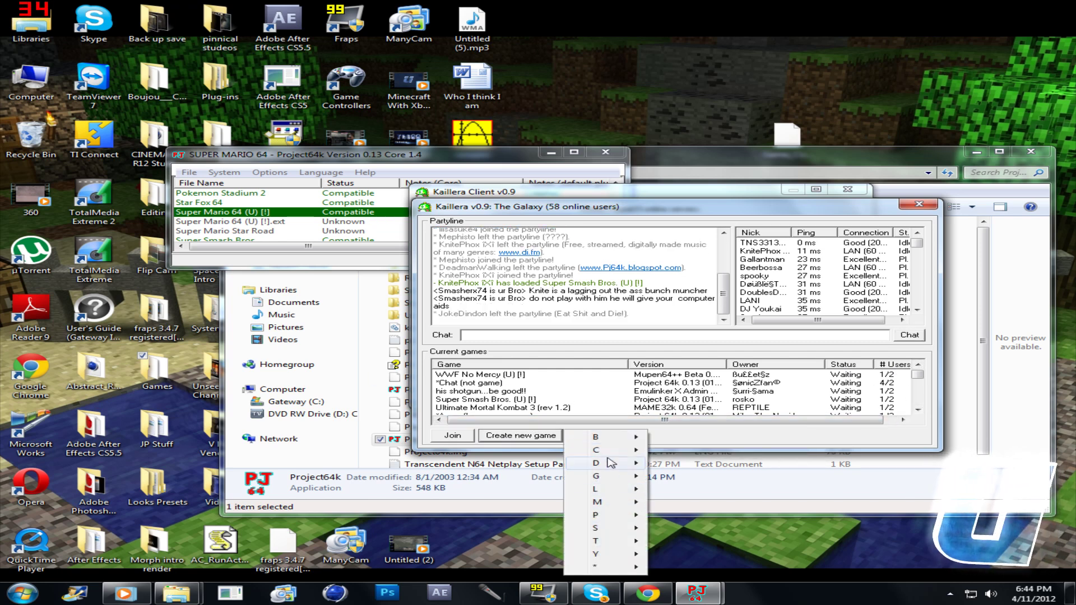
{"action": "mouse_move", "coordinate": [616, 546]}
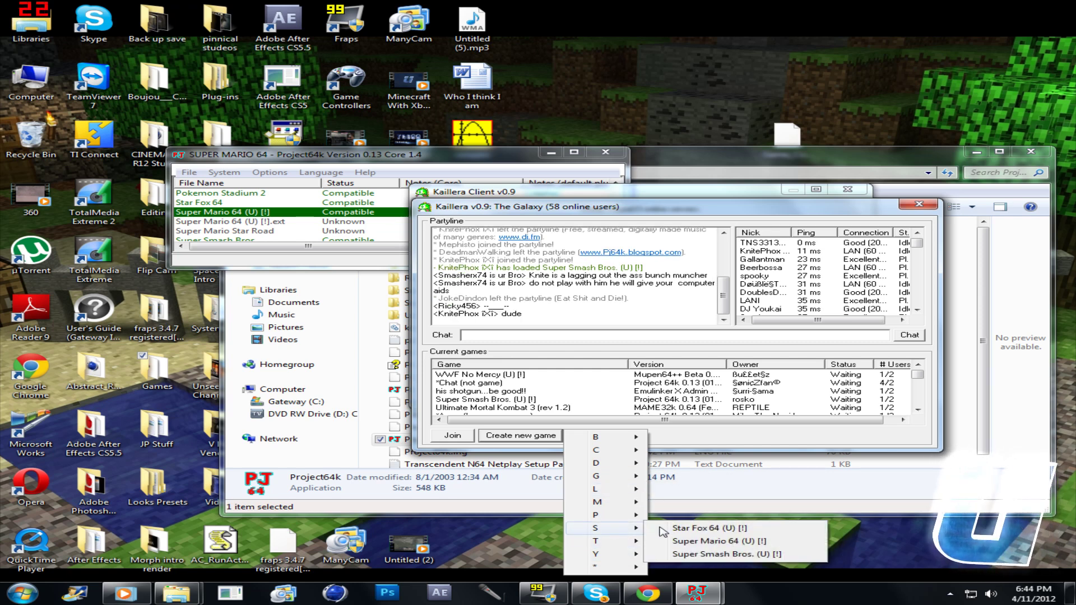
{"action": "left_click", "coordinate": [703, 554]}
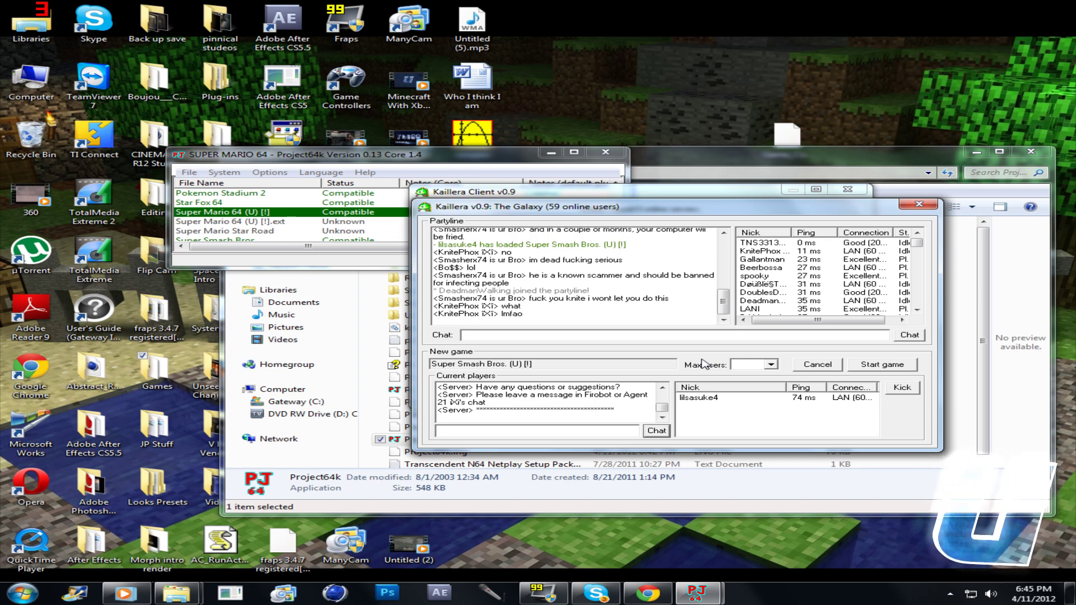
{"action": "left_click", "coordinate": [812, 367]}
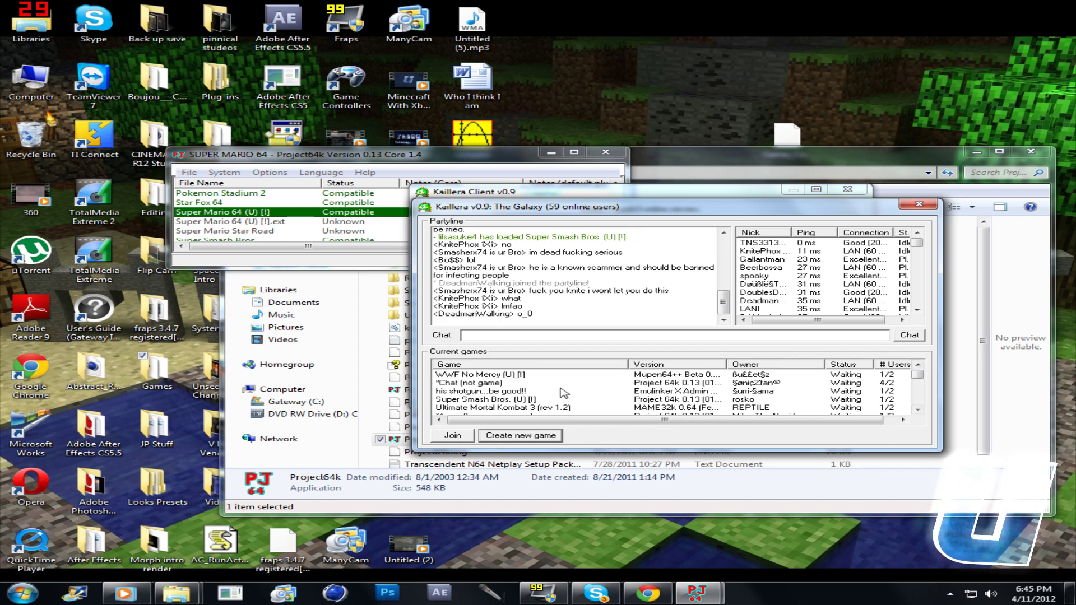
Join the waiting Super Smash Bros. (U) [!] game, send "start" in its chat, and leave the game
{"action": "left_click", "coordinate": [539, 399]}
{"action": "left_click", "coordinate": [465, 436]}
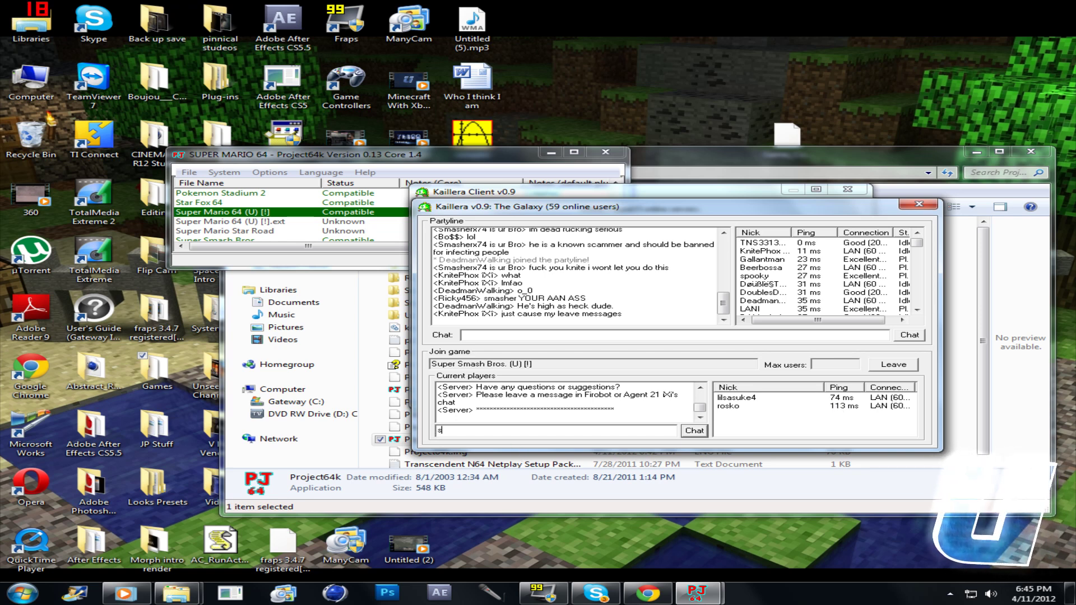
{"action": "type", "text": "tar"}
{"action": "key", "text": "Return"}
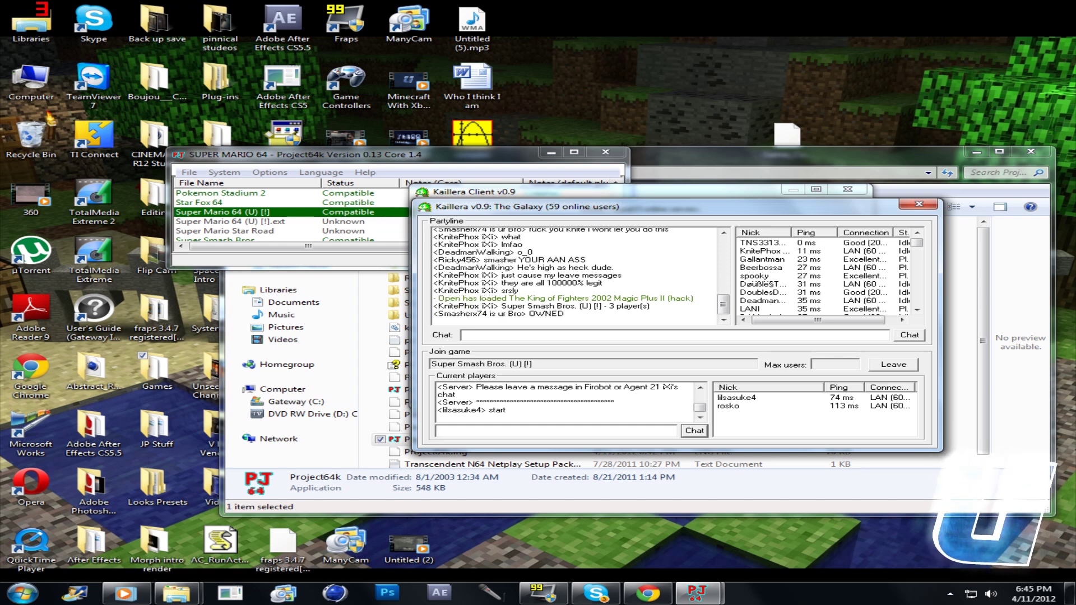
{"action": "left_click", "coordinate": [881, 365]}
Create a new Super Mario 64 (U) [!] netplay game and cancel it
{"action": "left_click", "coordinate": [542, 435]}
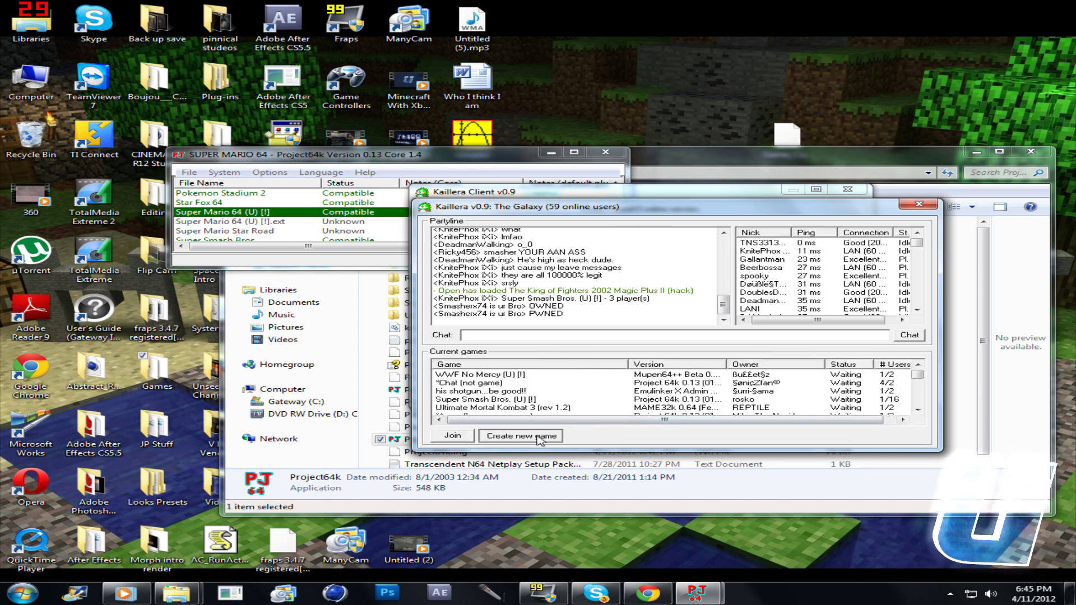
{"action": "mouse_move", "coordinate": [616, 534]}
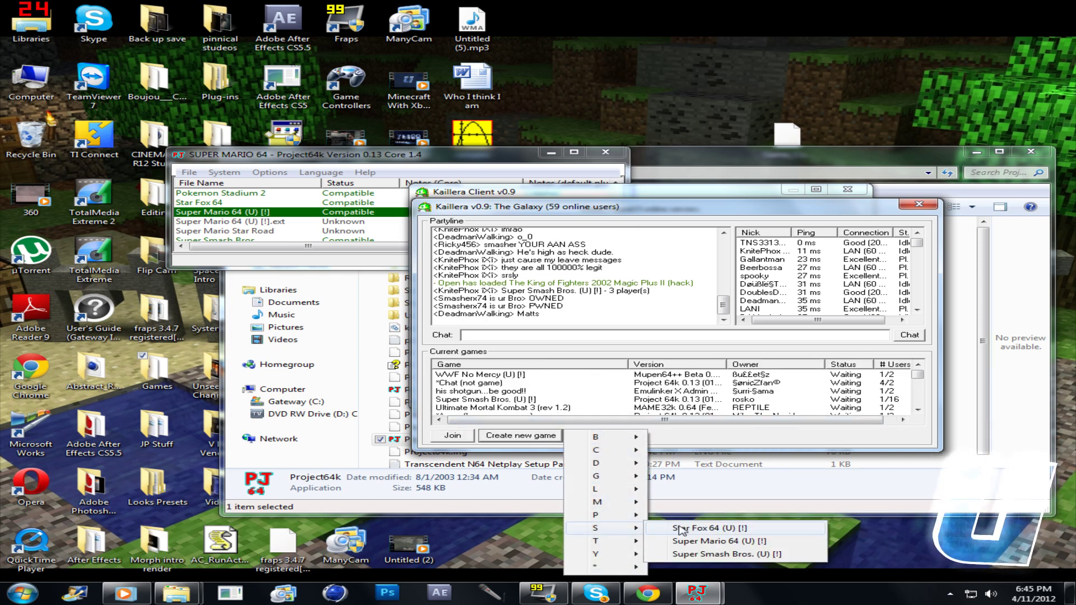
{"action": "left_click", "coordinate": [711, 542]}
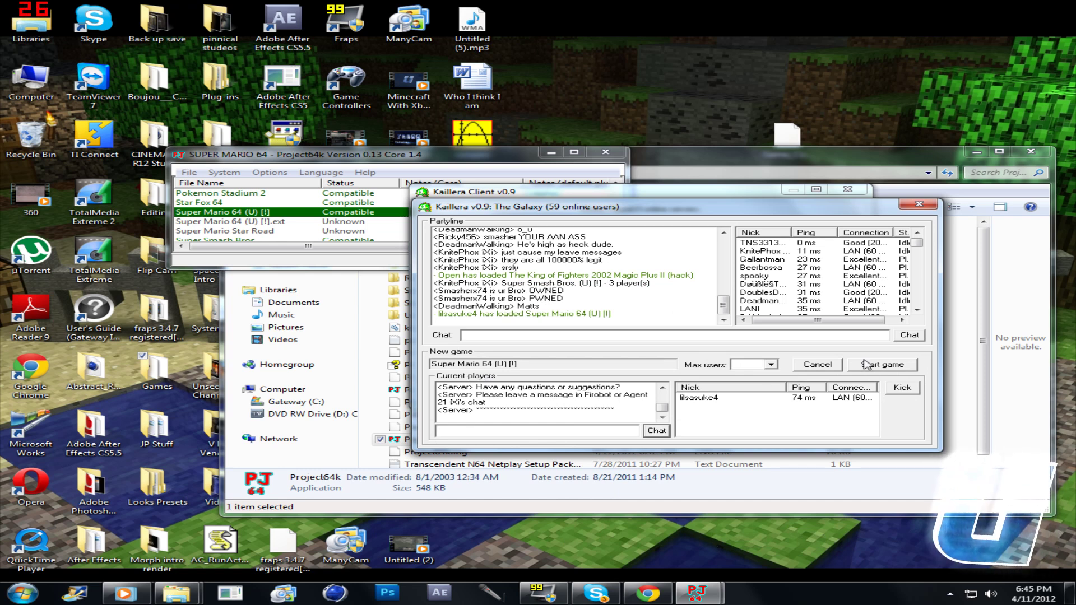
{"action": "left_click", "coordinate": [823, 364]}
Create a new Super Smash Bros. (U) [!] netplay game and enter "join" in the server's partyline chat
{"action": "left_click", "coordinate": [502, 443]}
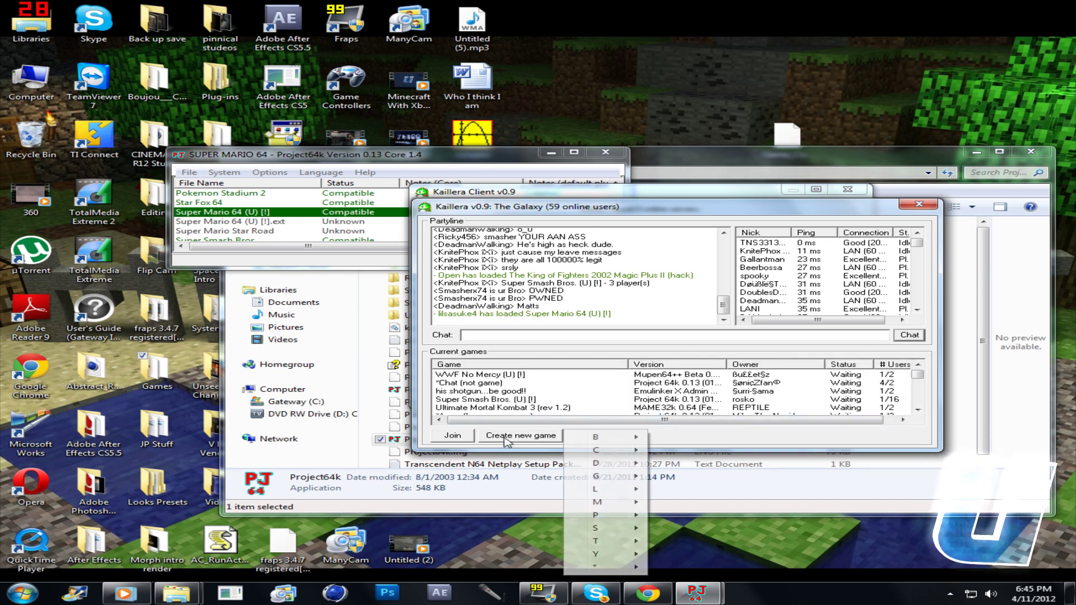
{"action": "mouse_move", "coordinate": [616, 532]}
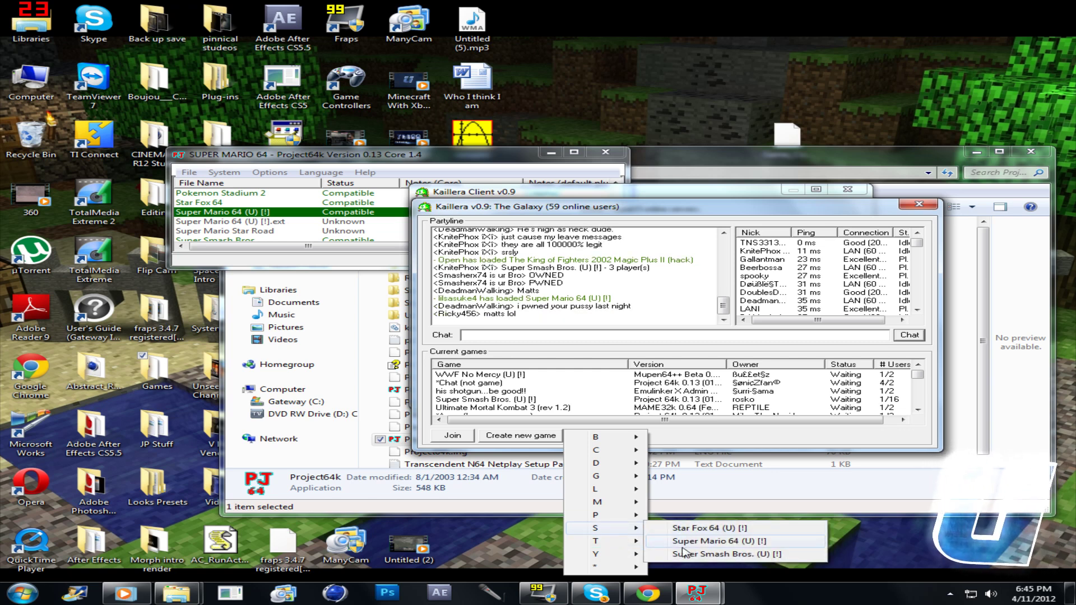
{"action": "left_click", "coordinate": [726, 554]}
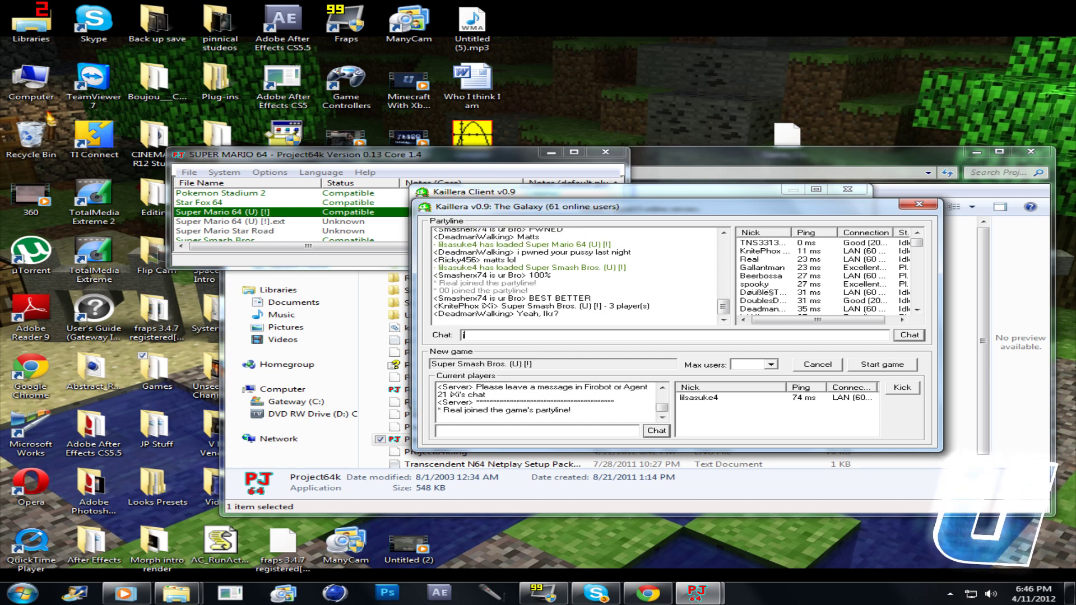
{"action": "type", "text": "oin"}
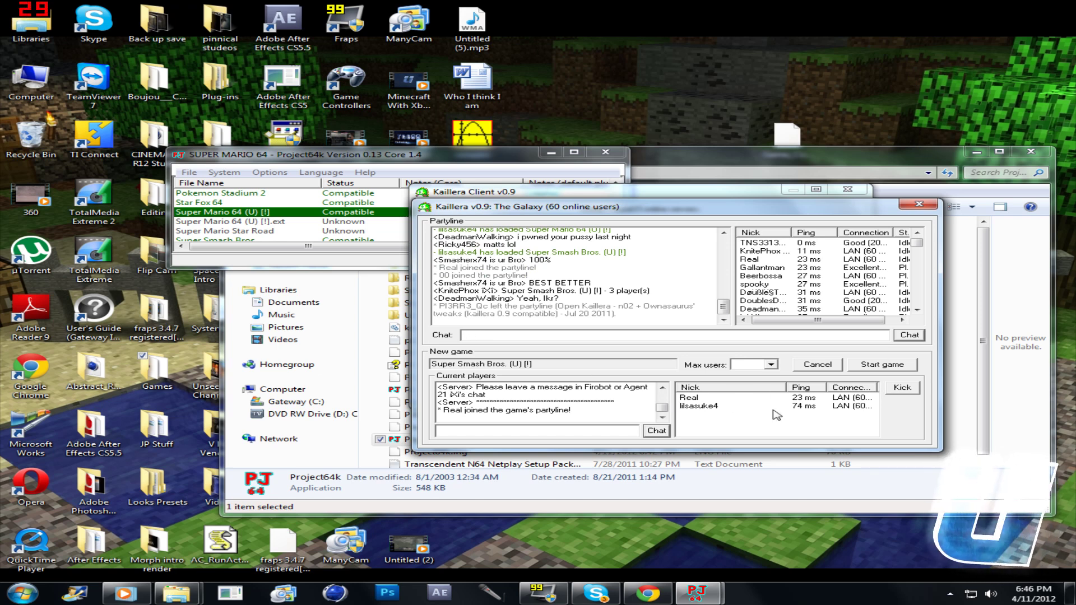
Start the netplay game, continue past the title screen, and enter VS Mode
{"action": "left_click", "coordinate": [881, 366]}
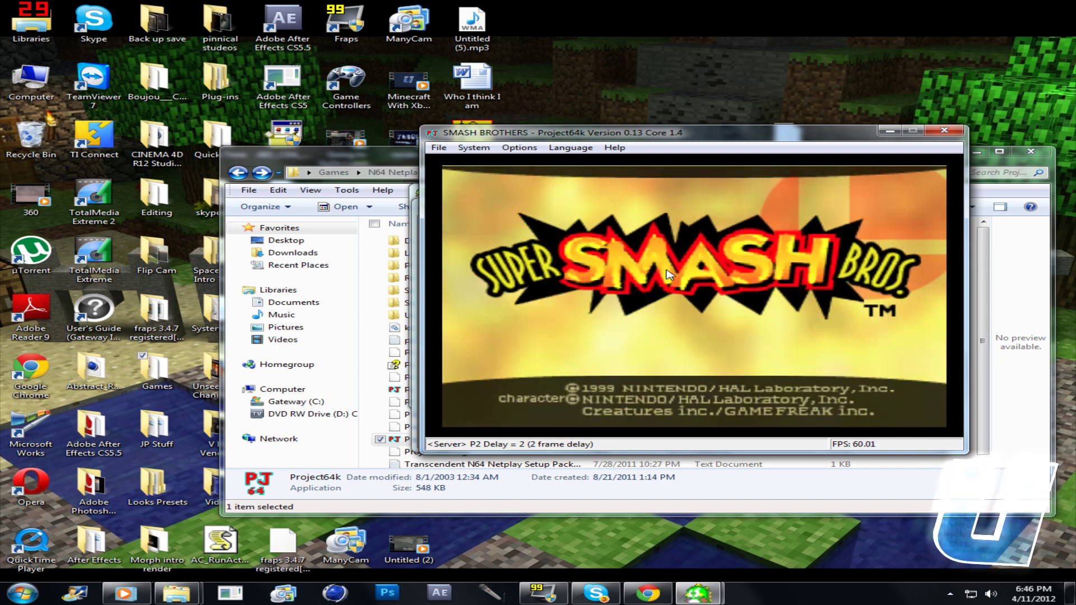
{"action": "key", "text": "Return"}
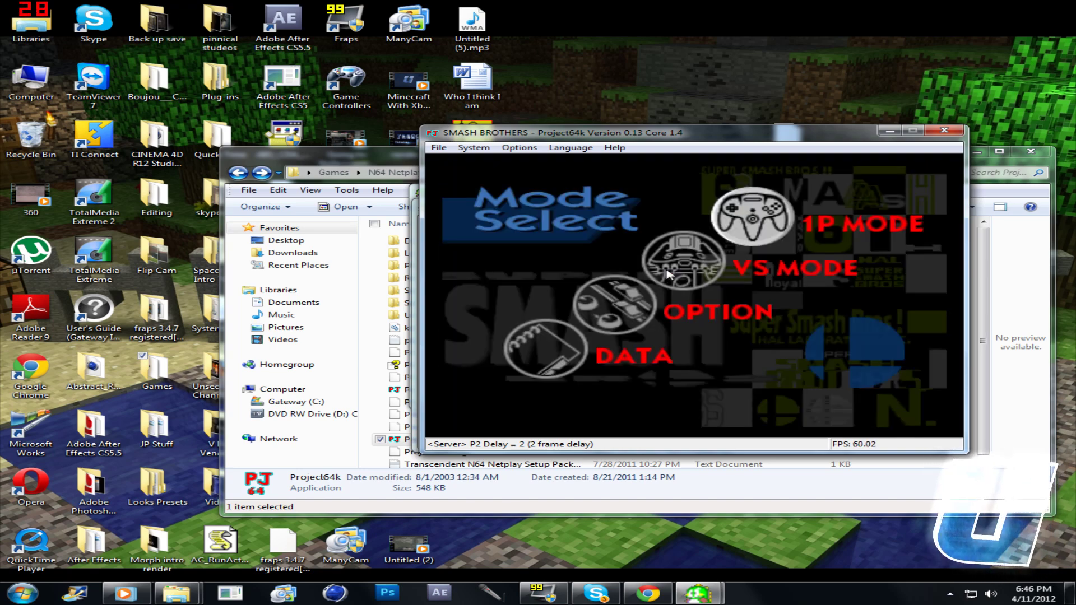
{"action": "key", "text": "Down"}
{"action": "key", "text": "Return"}
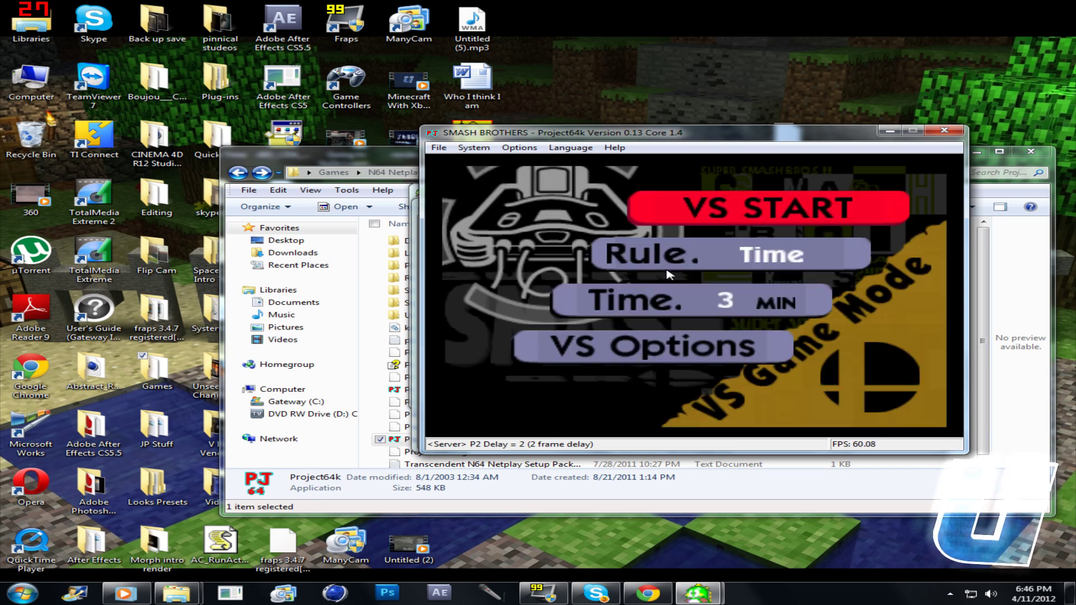
Set the VS rule to Stock and continue to the character selection
{"action": "key", "text": "Down"}
{"action": "key", "text": "Down"}
{"action": "key", "text": "Up"}
{"action": "key", "text": "Right"}
{"action": "key", "text": "Down"}
{"action": "key", "text": "Up"}
{"action": "key", "text": "Up"}
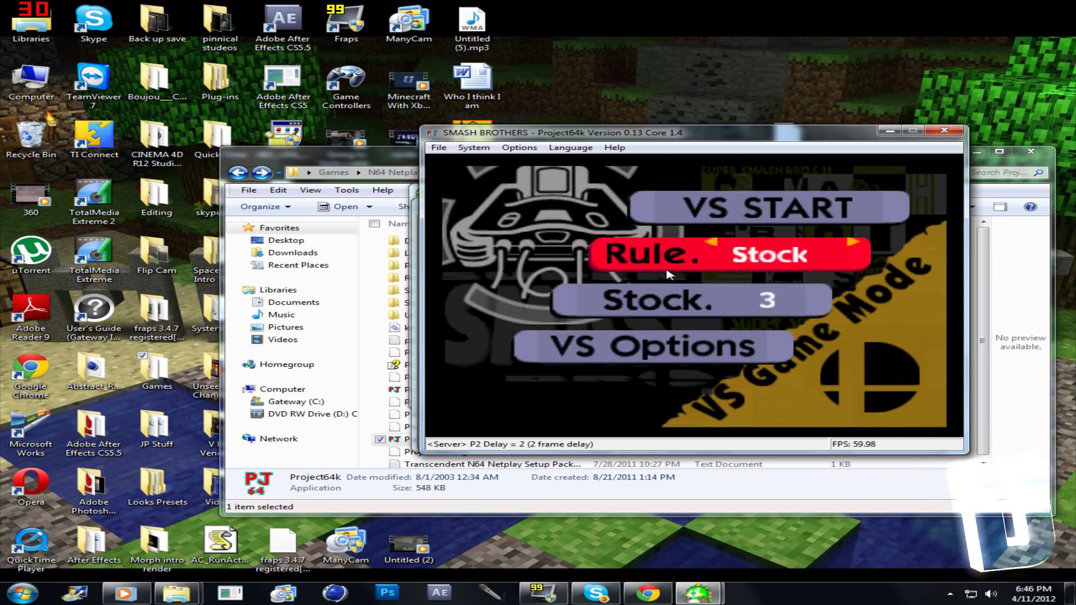
{"action": "key", "text": "Return"}
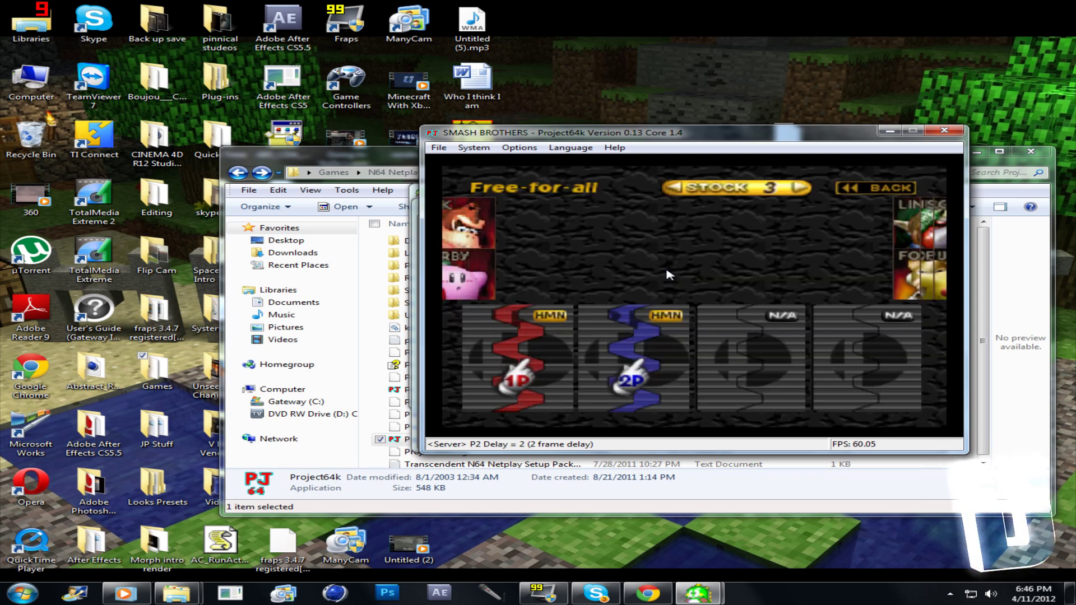
Choose Link as player 1's character for the free-for-all match
{"action": "key", "text": "Left"}
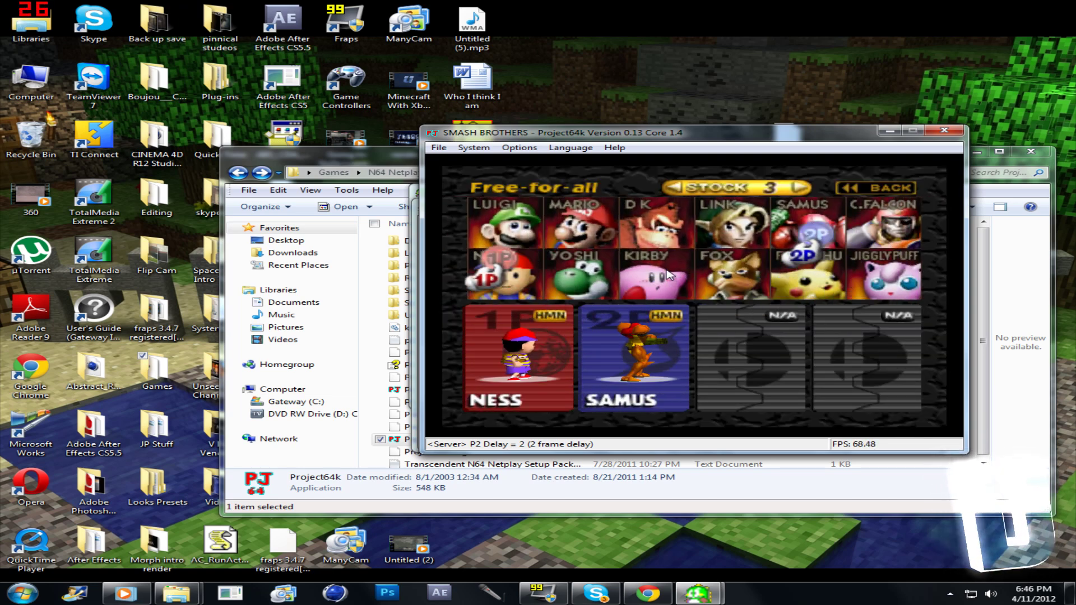
{"action": "key", "text": "Up"}
{"action": "key", "text": "Right"}
{"action": "key", "text": "Right"}
{"action": "key", "text": "Right"}
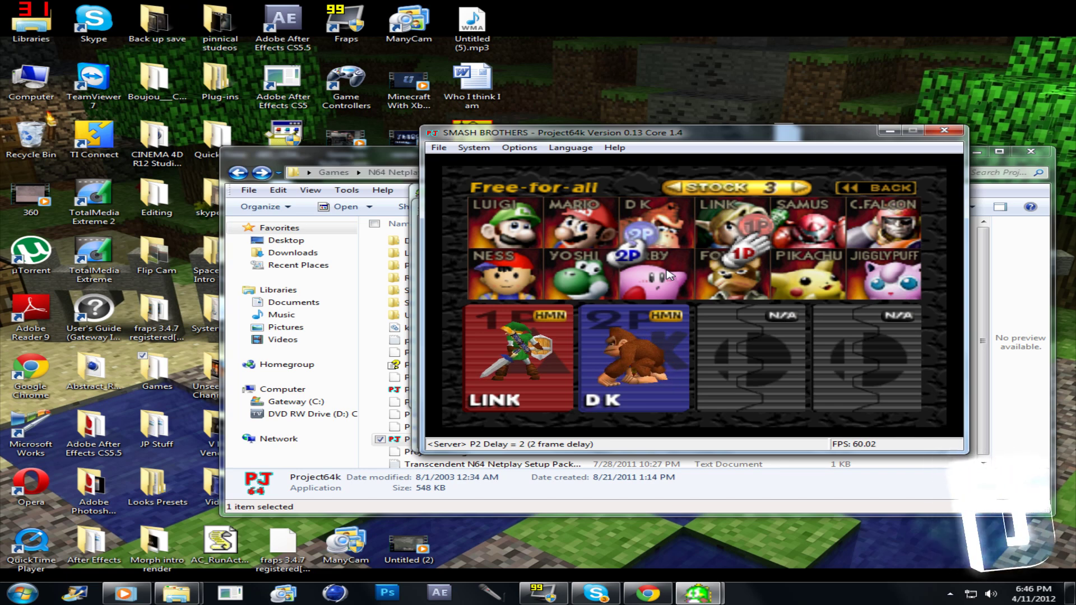
{"action": "key", "text": "Up"}
{"action": "key", "text": "Left"}
{"action": "key", "text": "Left"}
{"action": "key", "text": "Down"}
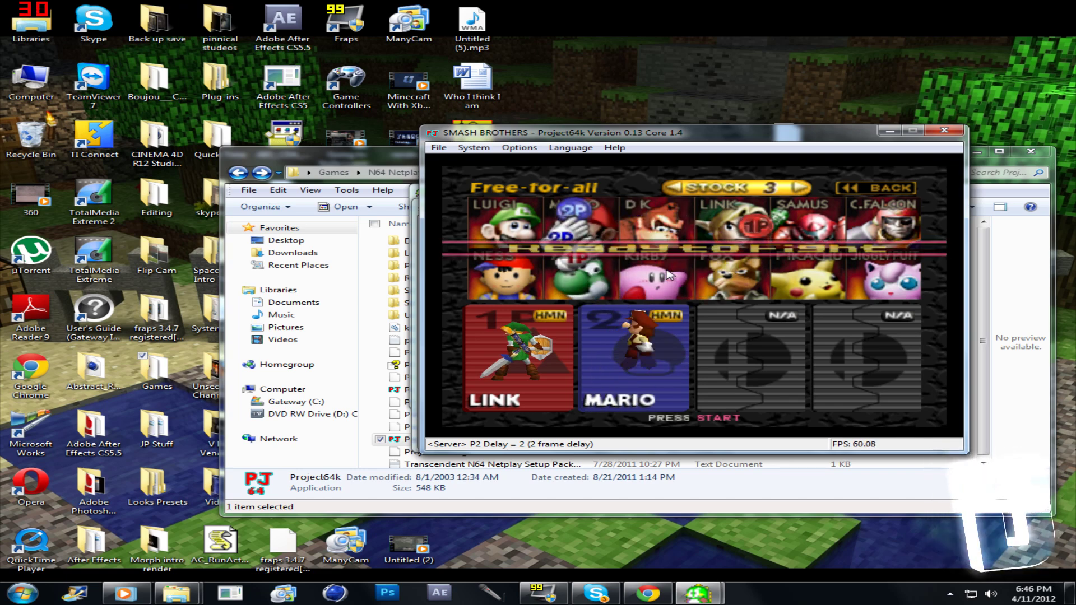
Continue to the stage selection and start the match on Sector Z
{"action": "key", "text": "Return"}
{"action": "key", "text": "Right"}
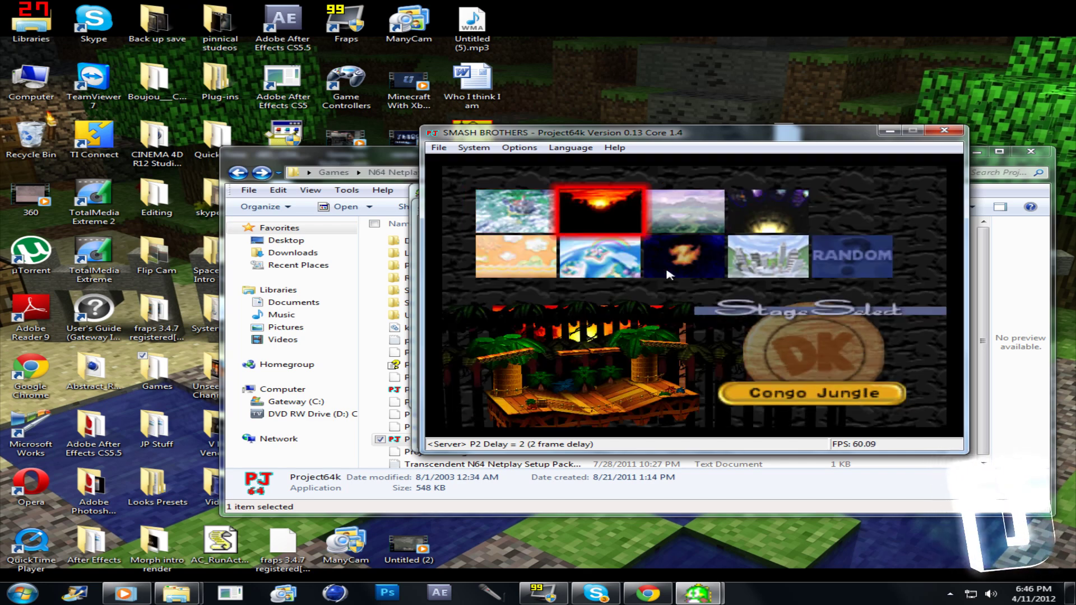
{"action": "key", "text": "Right"}
{"action": "key", "text": "Down"}
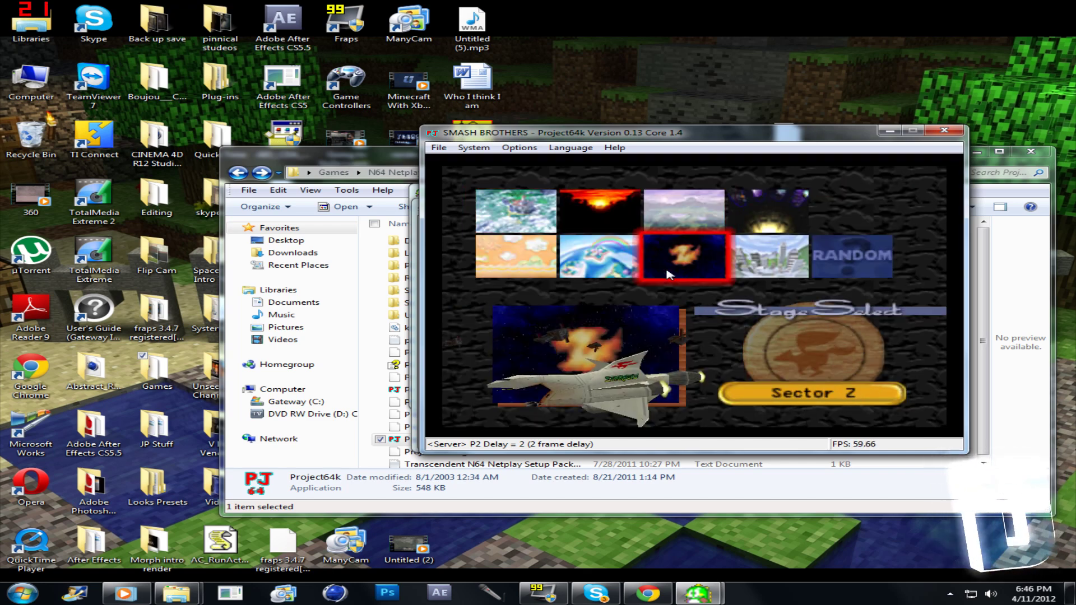
{"action": "key", "text": "Return"}
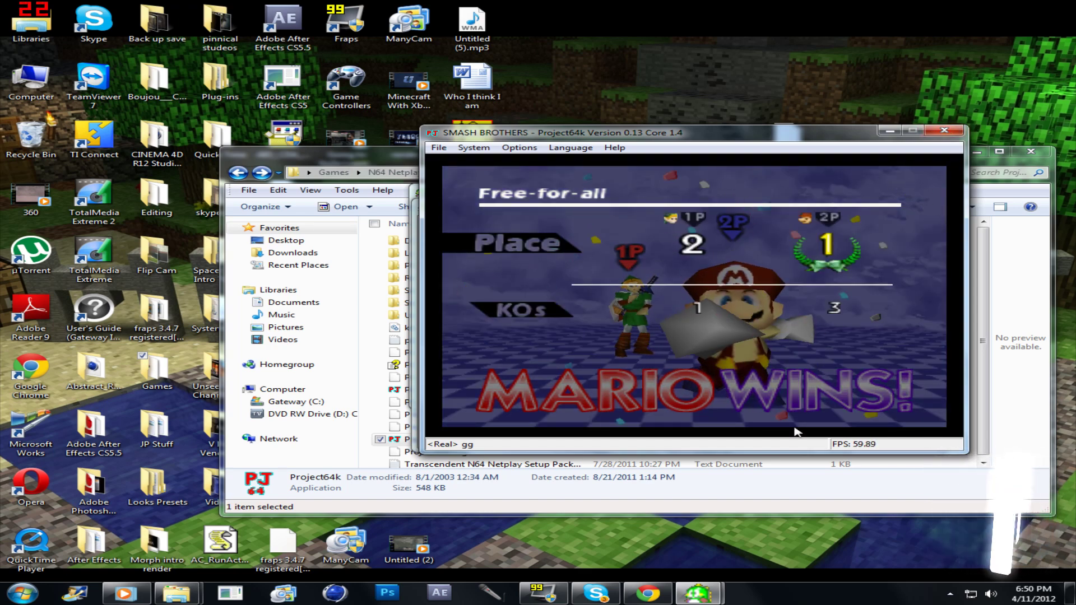
End the Super Smash Bros. emulation and close the Skype window after bringing it up
{"action": "left_click", "coordinate": [606, 595]}
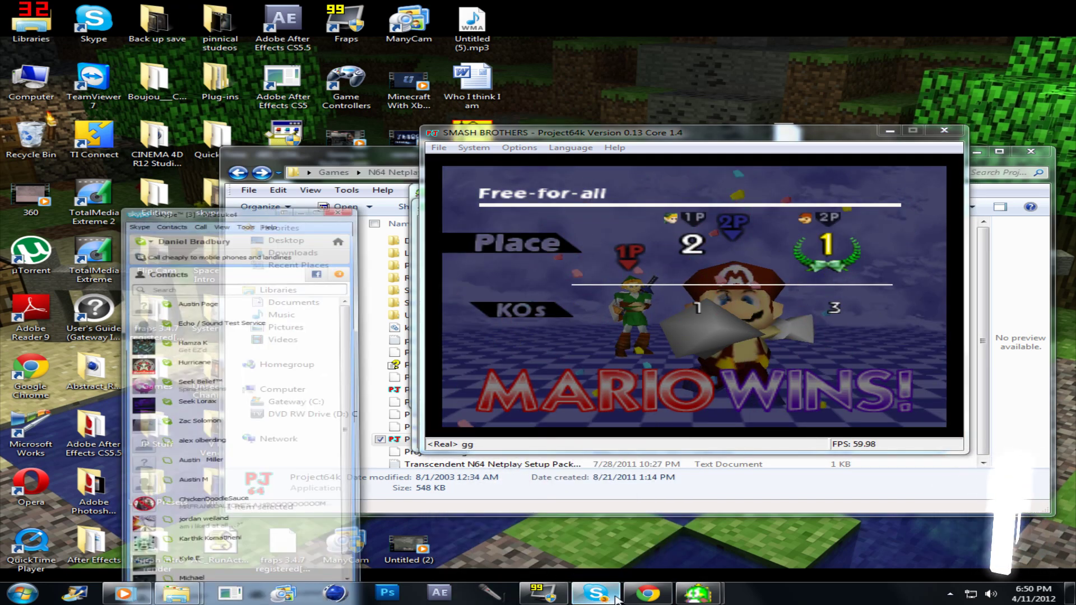
{"action": "left_click", "coordinate": [944, 134]}
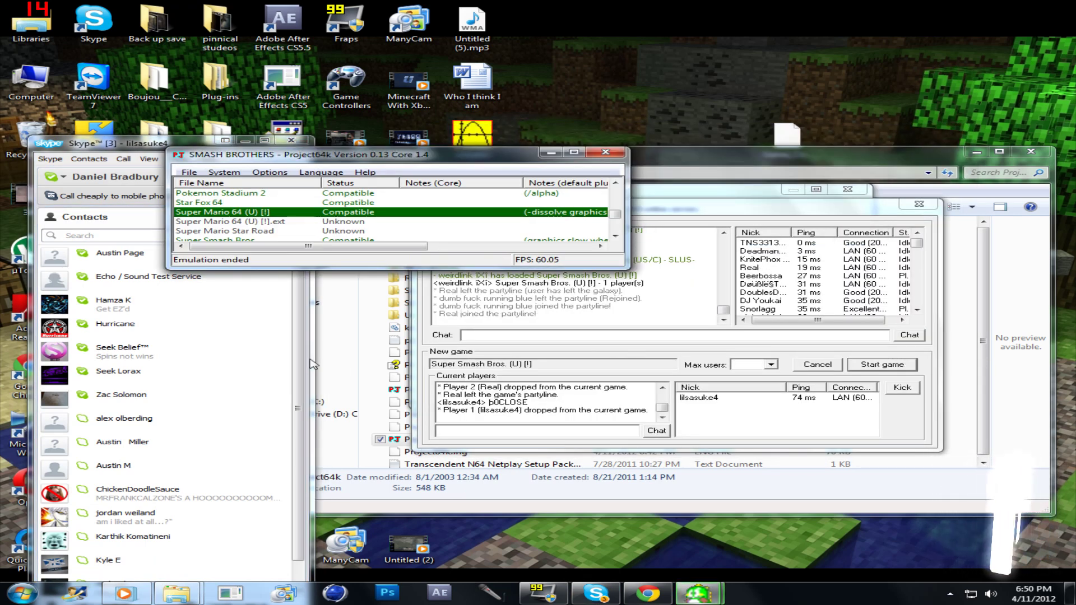
{"action": "left_click_drag", "start_coordinate": [165, 146], "coordinate": [138, 139]}
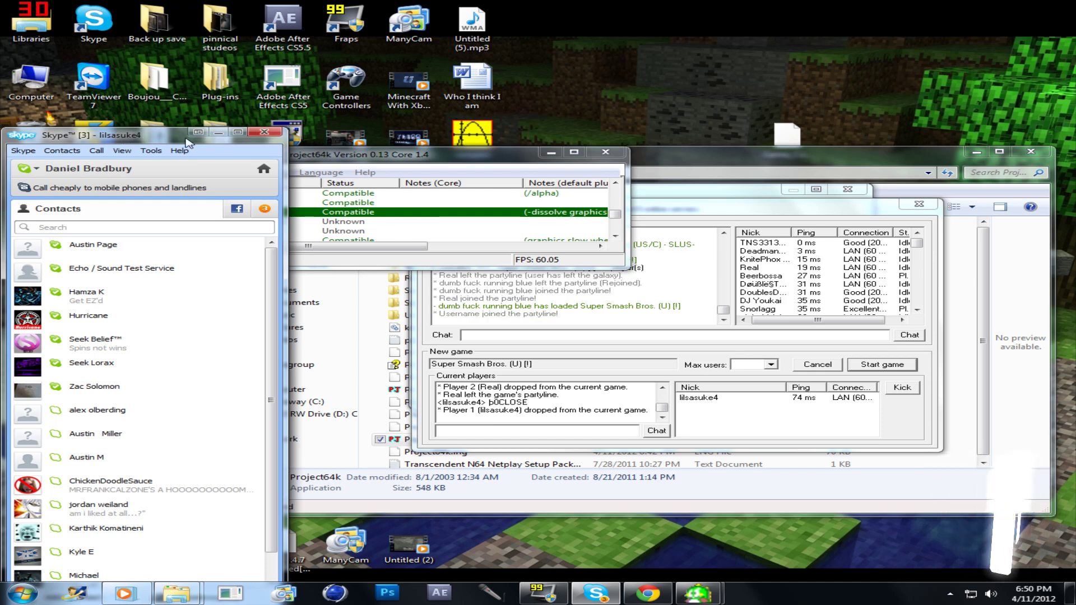
{"action": "left_click", "coordinate": [262, 134]}
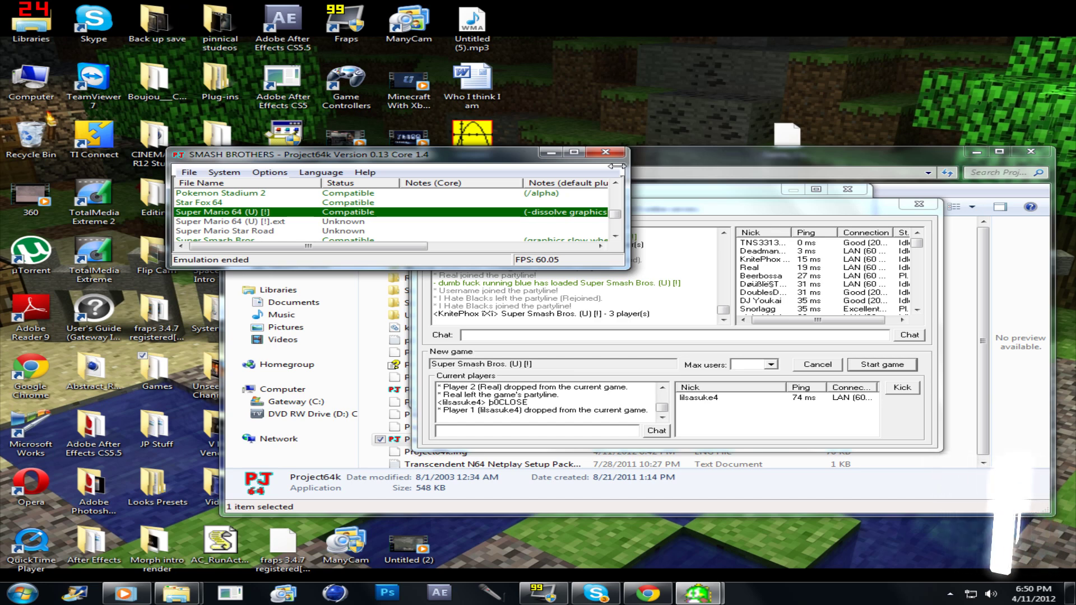
Leave The Galaxy server and close the Kaillera client
{"action": "left_click_drag", "start_coordinate": [753, 207], "coordinate": [670, 229]}
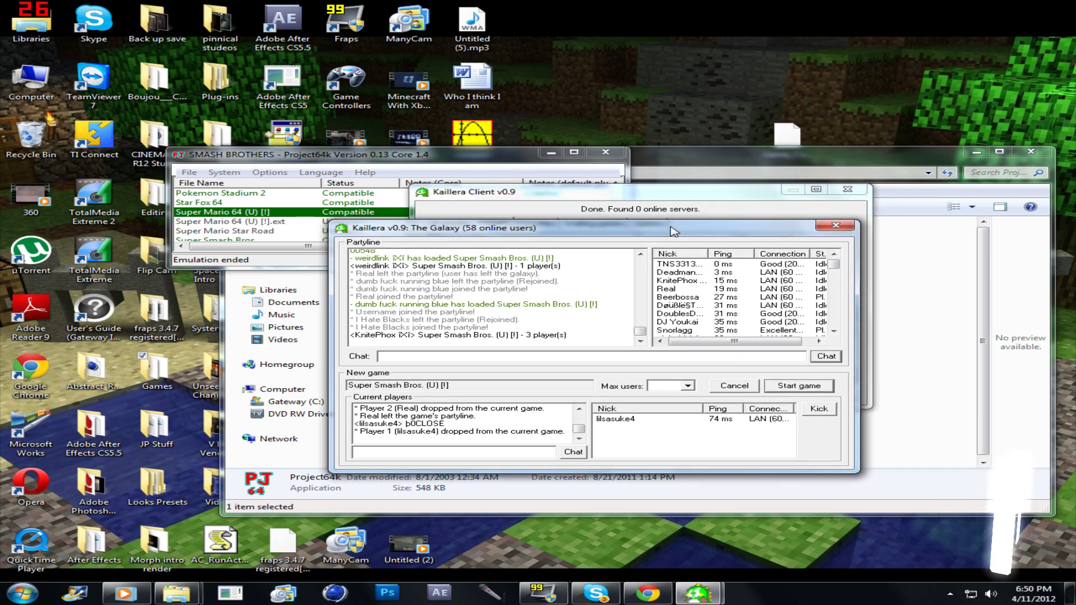
{"action": "left_click", "coordinate": [820, 227]}
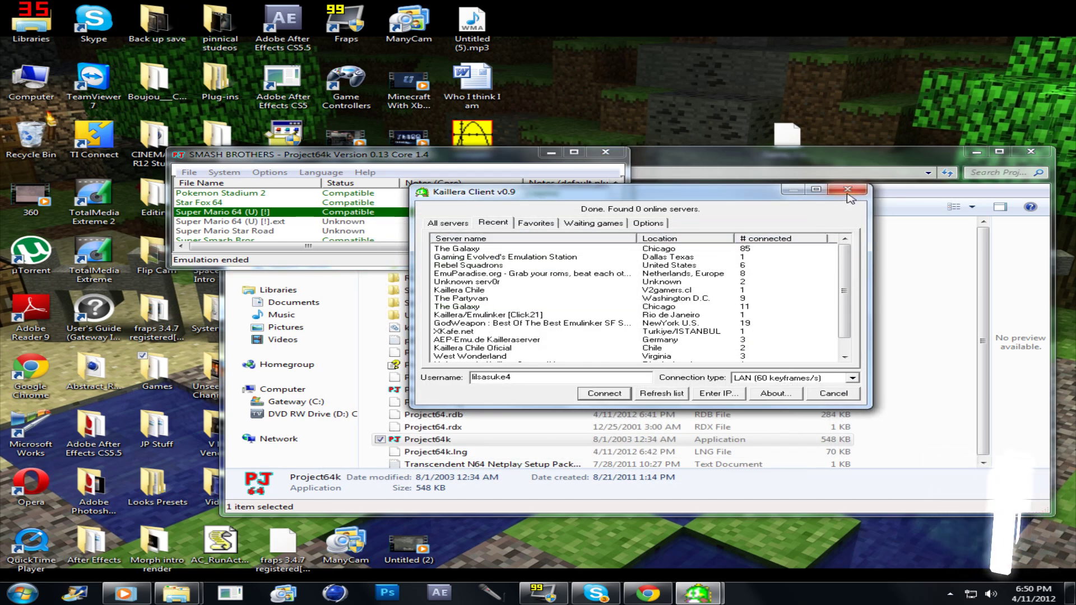
{"action": "left_click", "coordinate": [848, 191]}
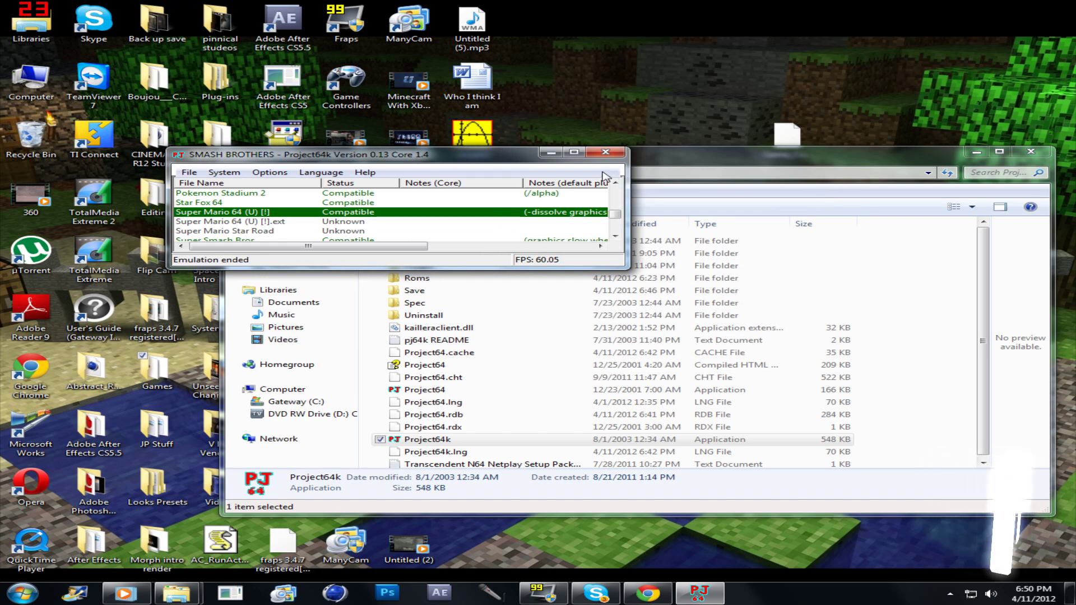